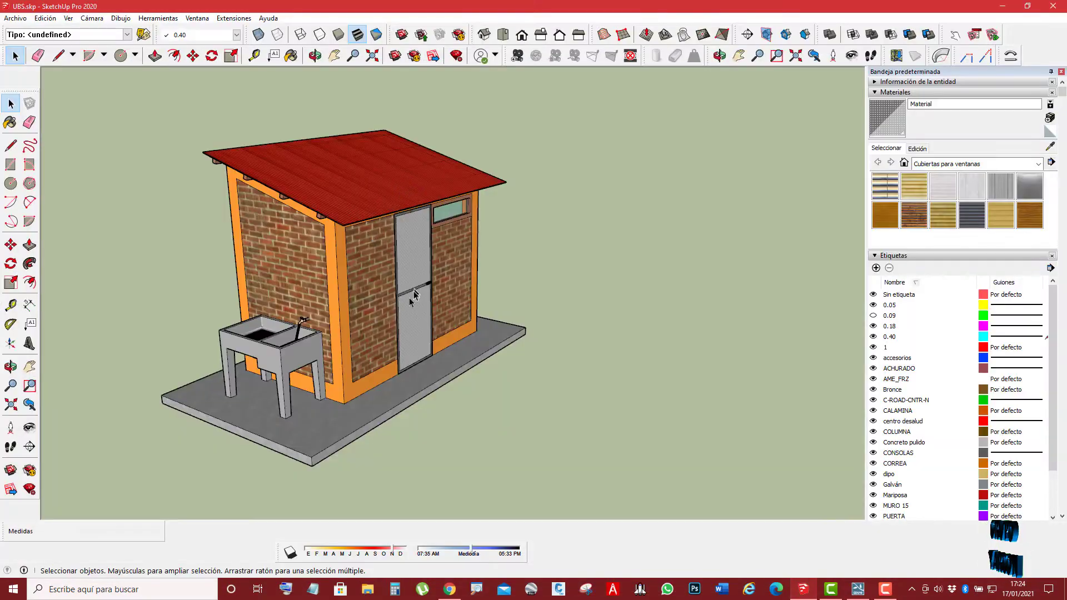
# Zoom and pan around the shed model to inspect it
pyautogui.scroll(1, 414, 298)
pyautogui.scroll(1, 412, 300)
pyautogui.scroll(1, 428, 281)
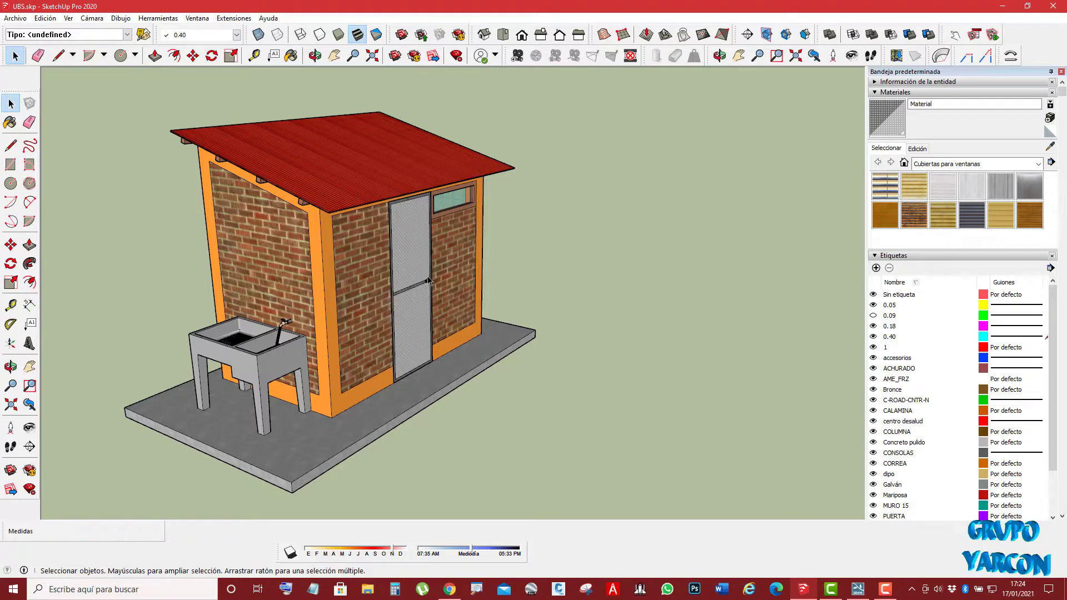
pyautogui.scroll(-1, 398, 287)
pyautogui.scroll(-1, 398, 286)
pyautogui.scroll(-1, 406, 273)
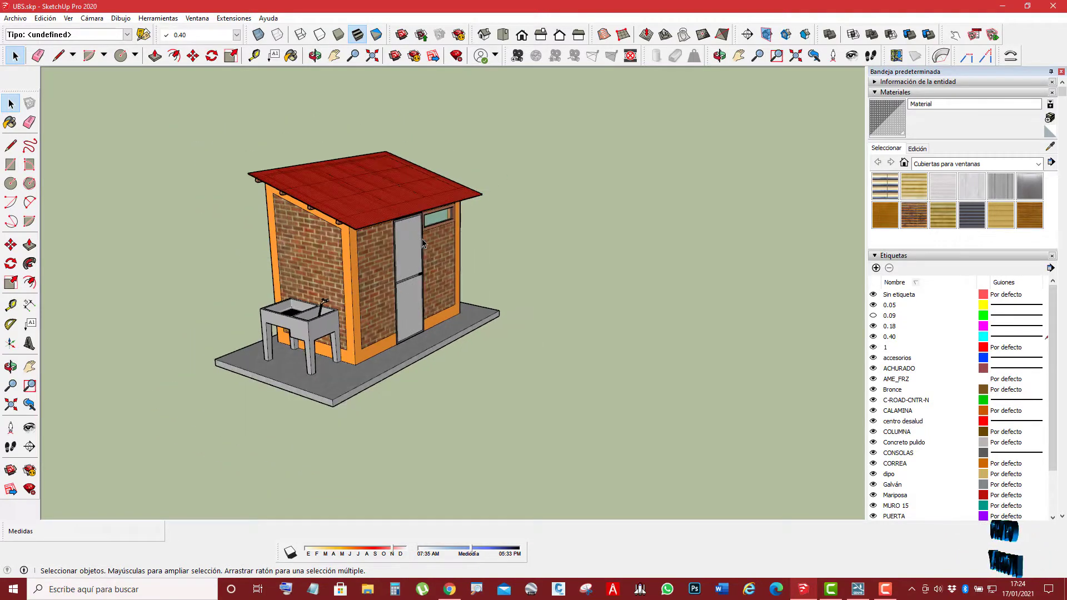
pyautogui.scroll(2, 431, 232)
pyautogui.scroll(1, 432, 233)
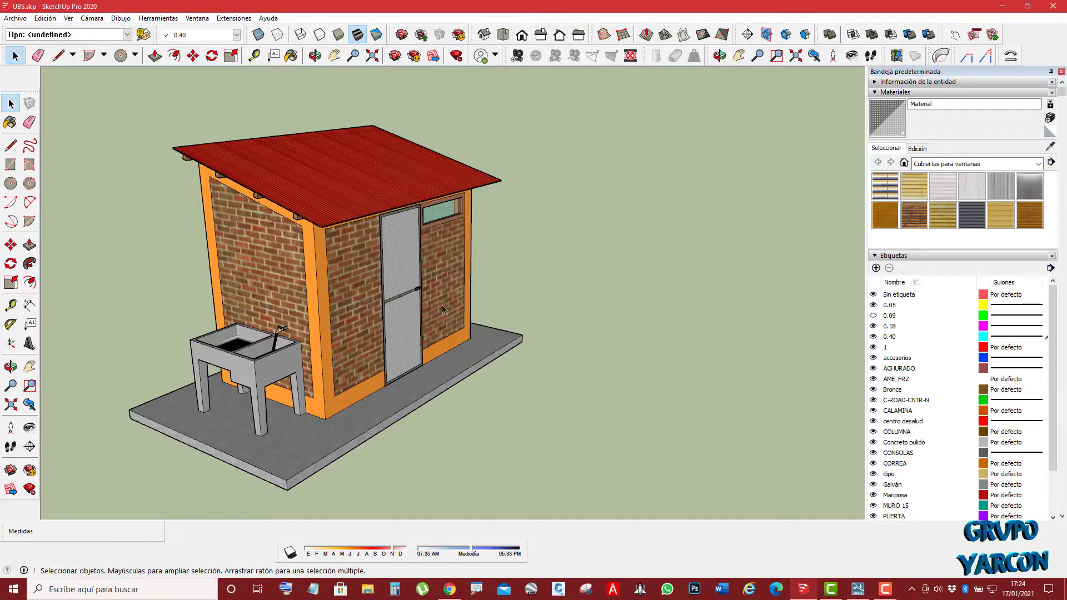
pyautogui.scroll(-1, 441, 302)
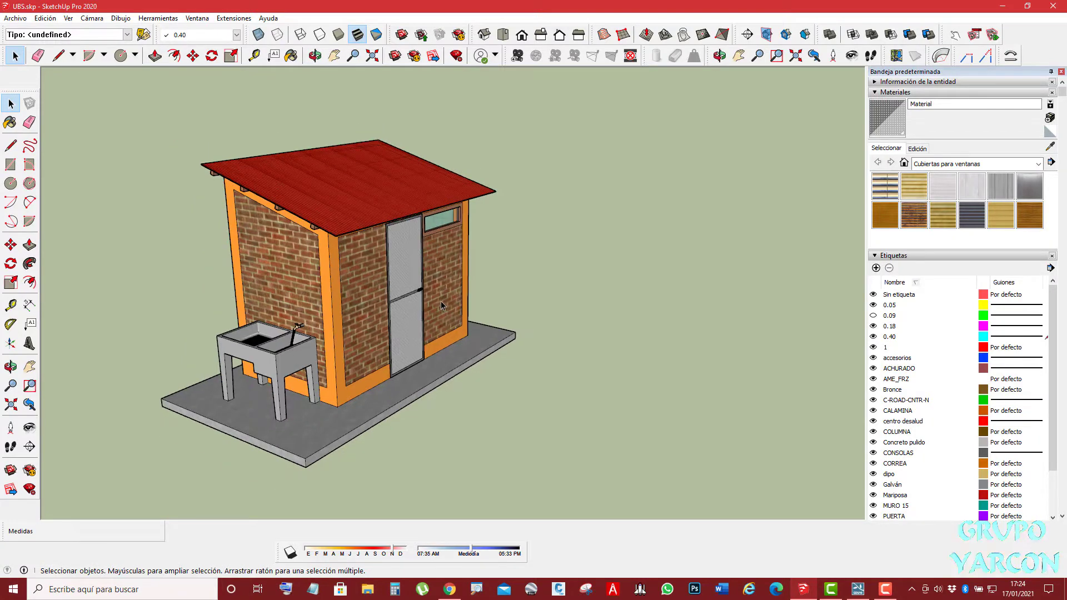
pyautogui.scroll(1, 499, 285)
pyautogui.scroll(-1, 495, 243)
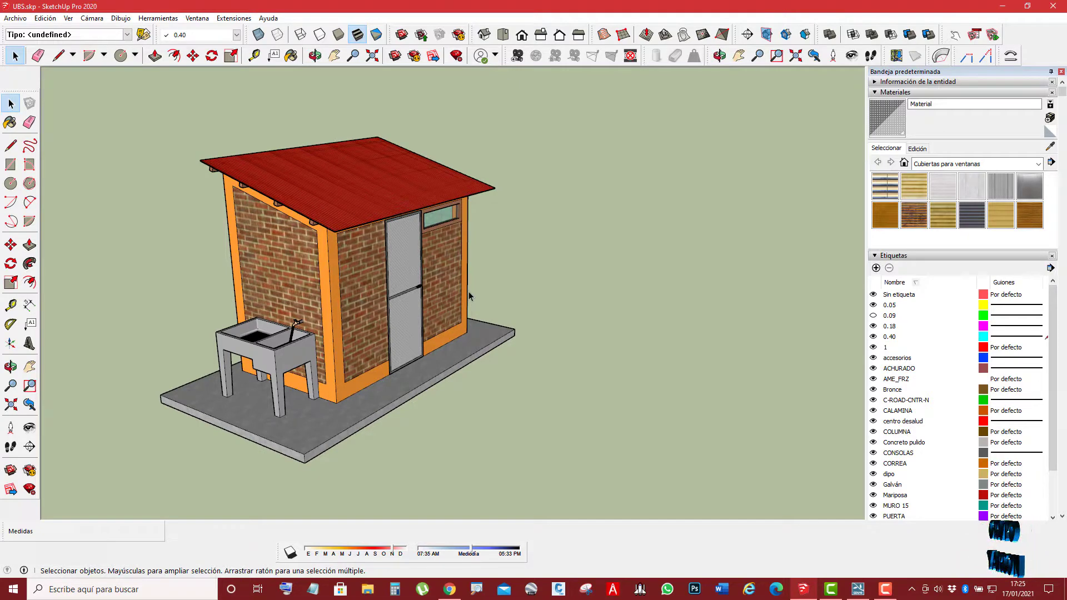
pyautogui.keyDown('shift'); pyautogui.moveTo(469, 291); pyautogui.dragTo(593, 330, button='middle'); pyautogui.keyUp('shift')
pyautogui.scroll(-1, 482, 304)
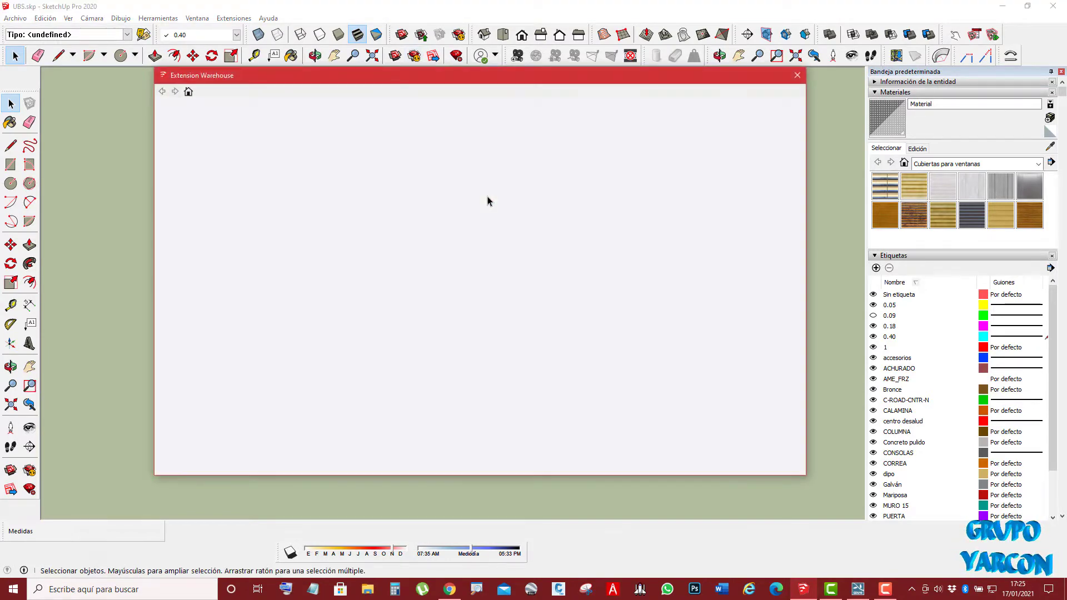
# Search the Extension Warehouse for 'purge' and open the Purge Tool page
pyautogui.moveTo(464, 82); pyautogui.dragTo(481, 90)
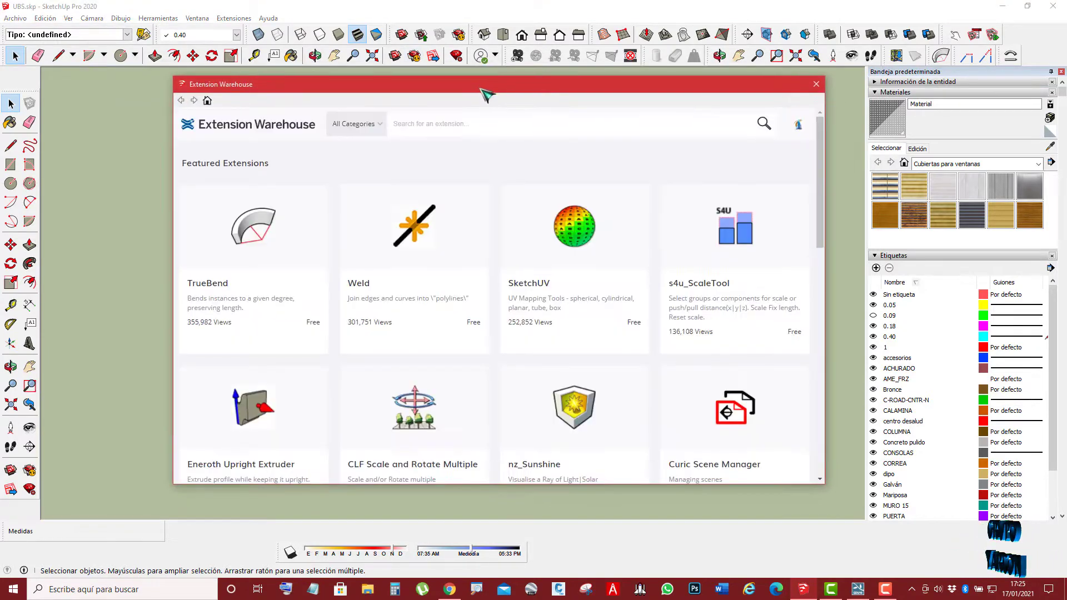
pyautogui.click(425, 124)
pyautogui.write('PURGE')
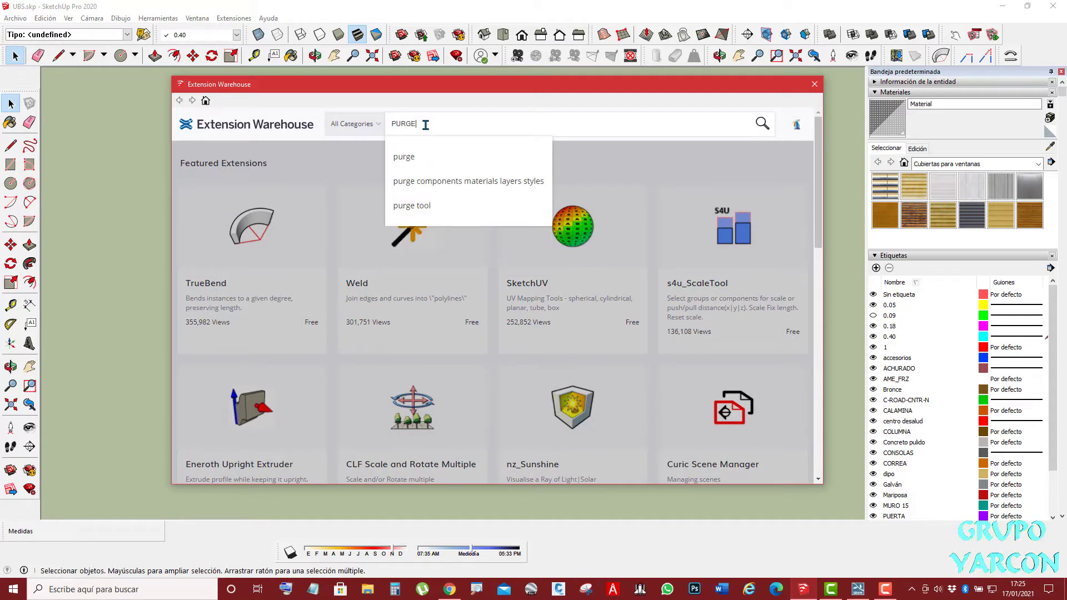
pyautogui.click(482, 161)
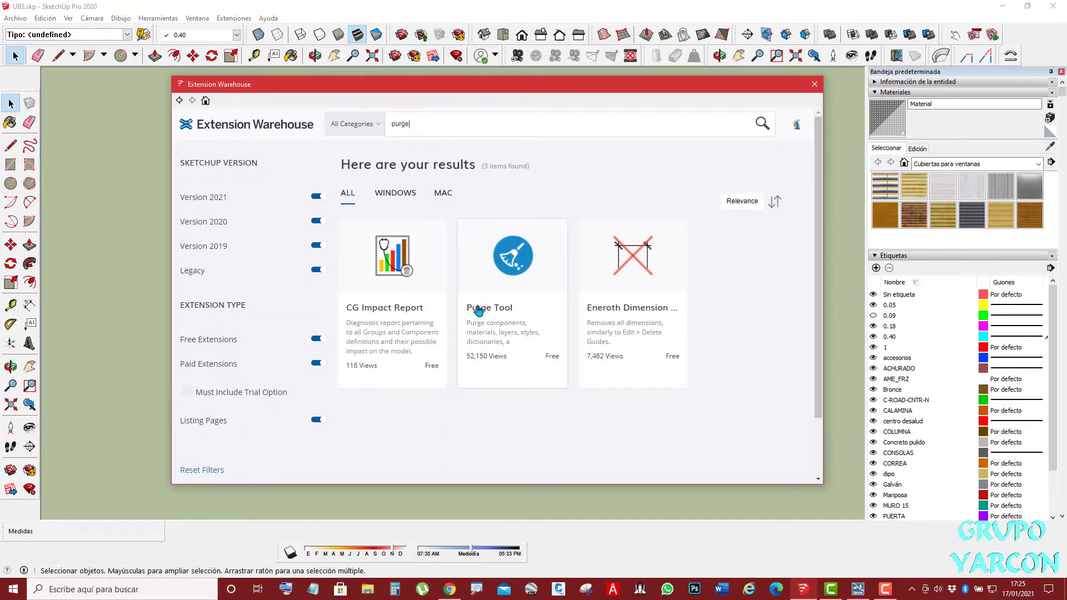
pyautogui.click(513, 267)
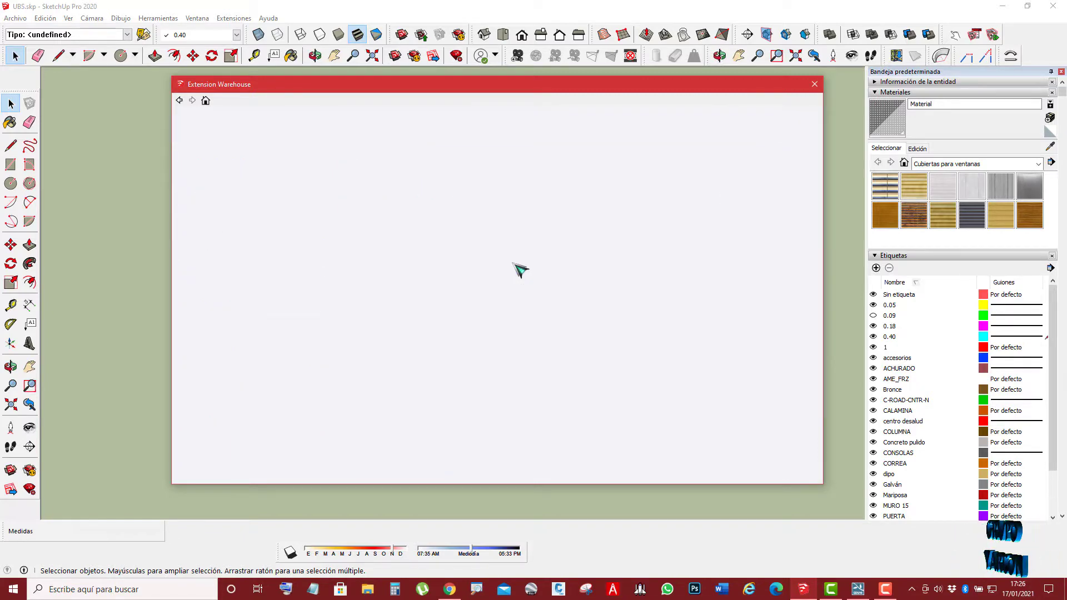
# Install Purge Tool, accepting the compatibility and permission prompts, and close the Extension Warehouse
pyautogui.scroll(-2, 577, 244)
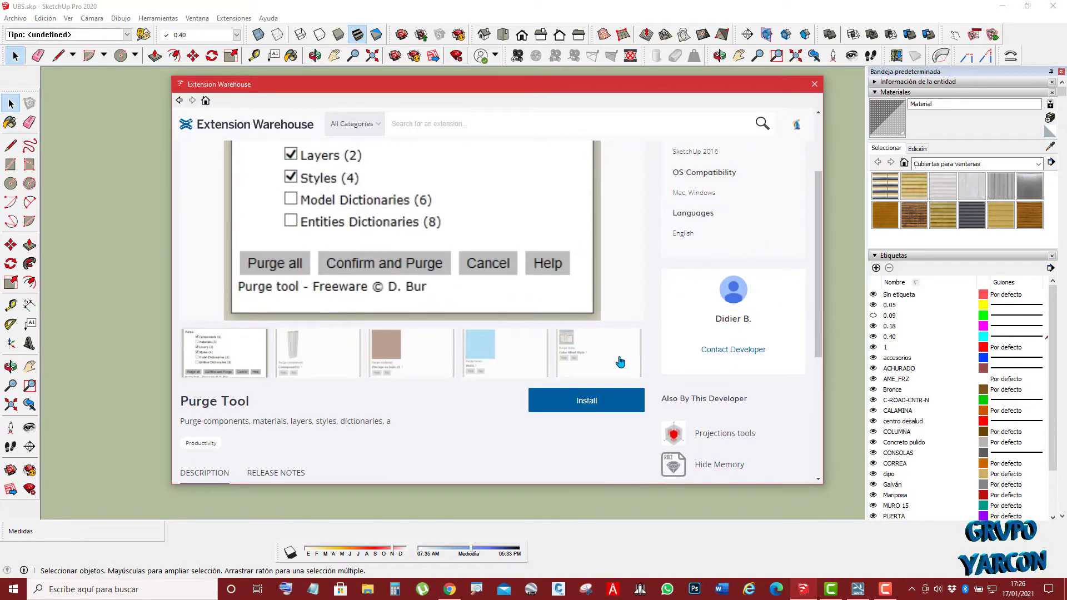
pyautogui.scroll(-1, 620, 362)
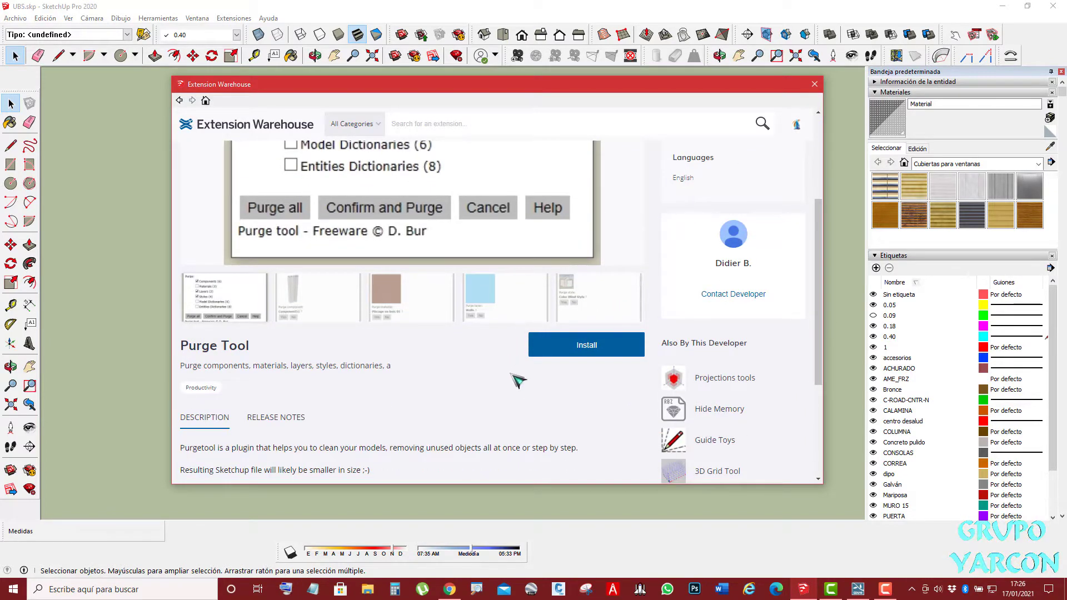
pyautogui.click(587, 346)
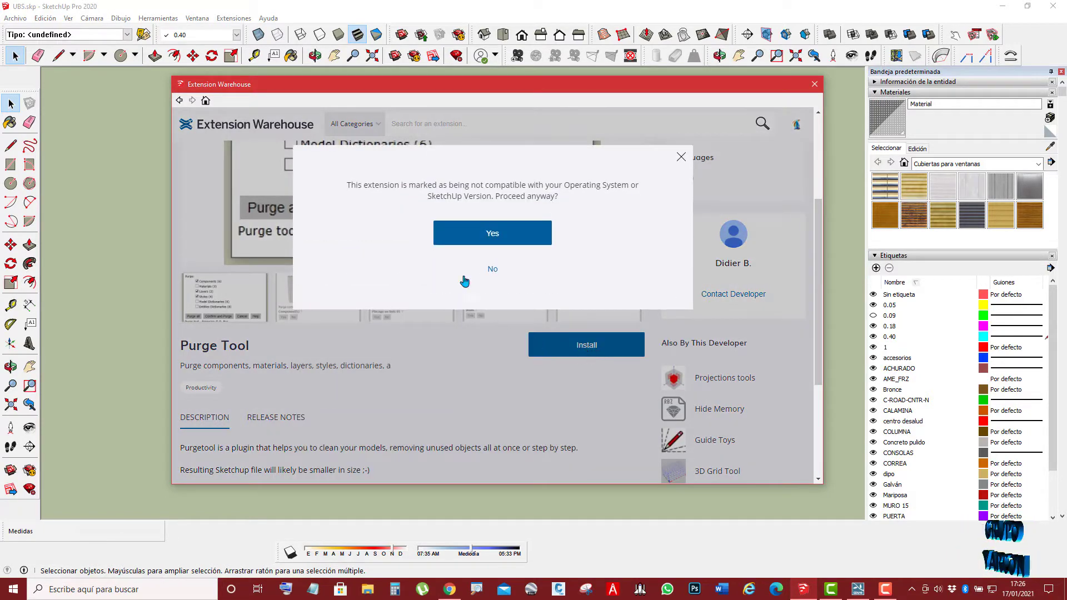
pyautogui.click(477, 240)
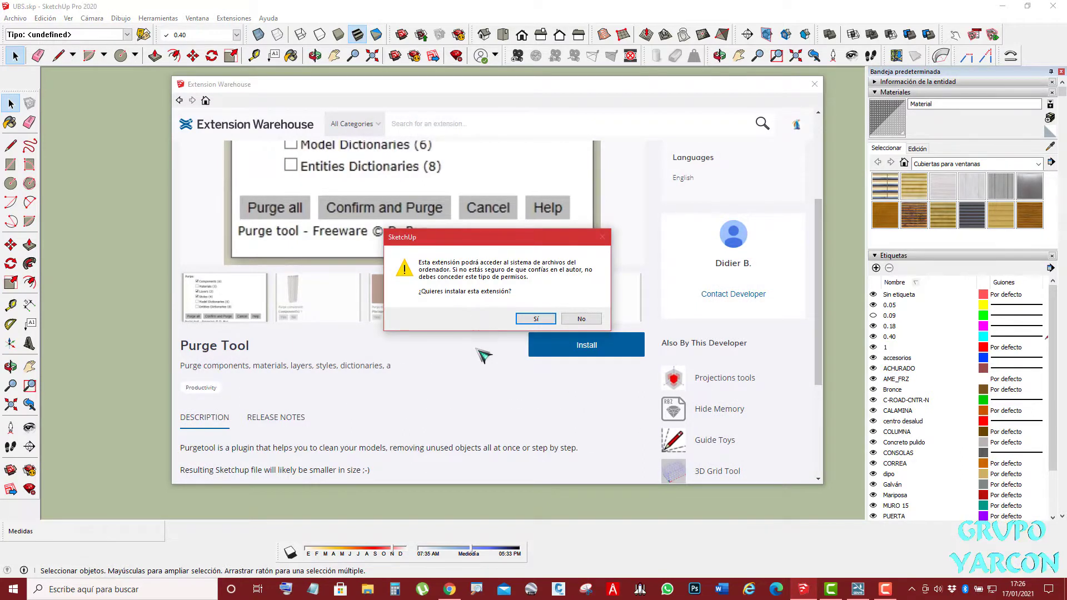
pyautogui.click(537, 319)
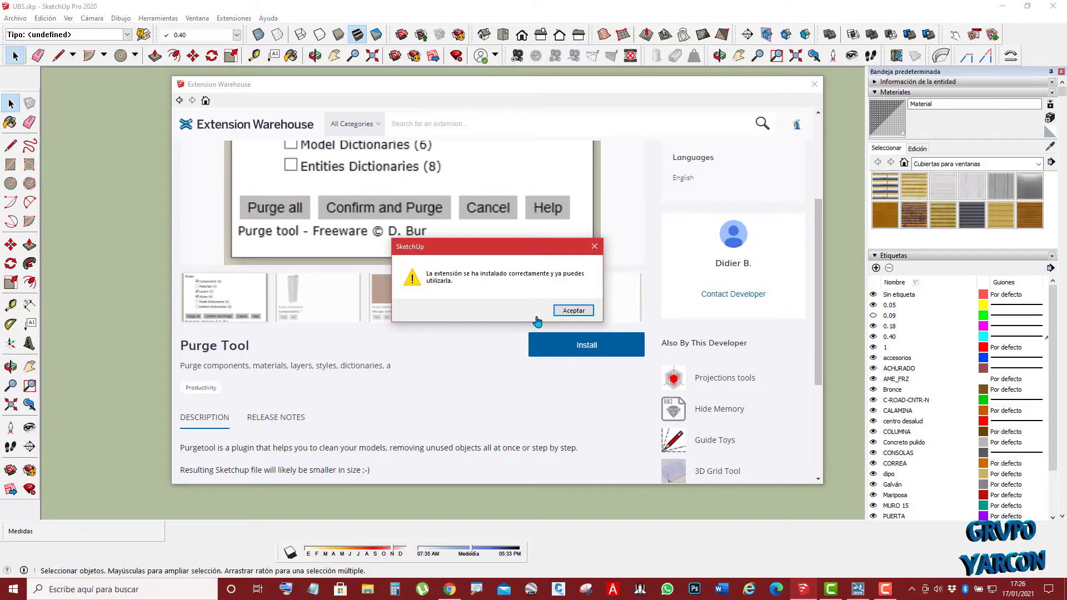
pyautogui.click(574, 310)
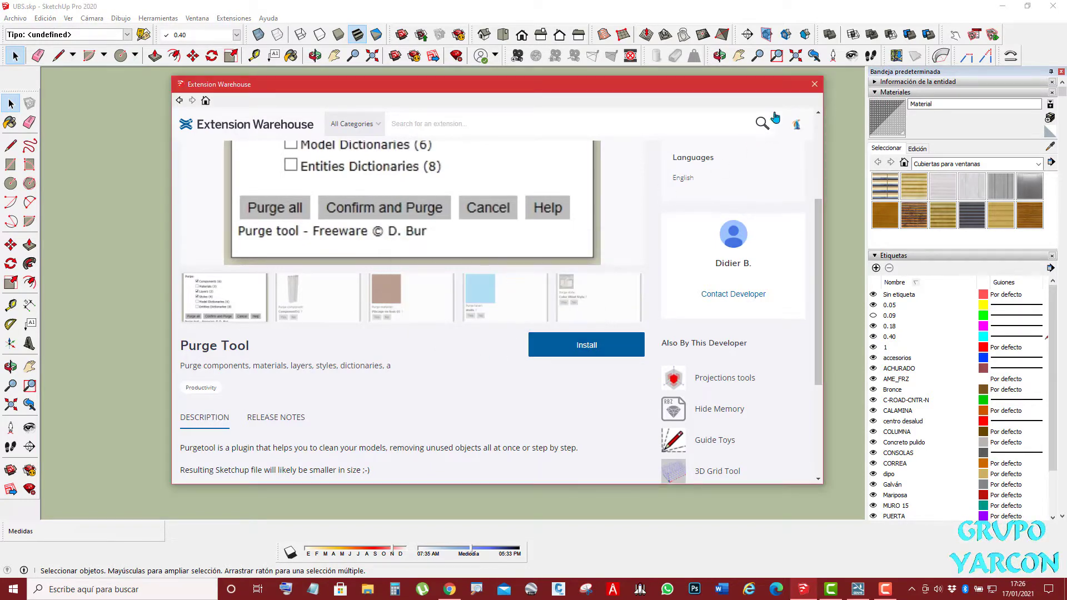
pyautogui.click(815, 84)
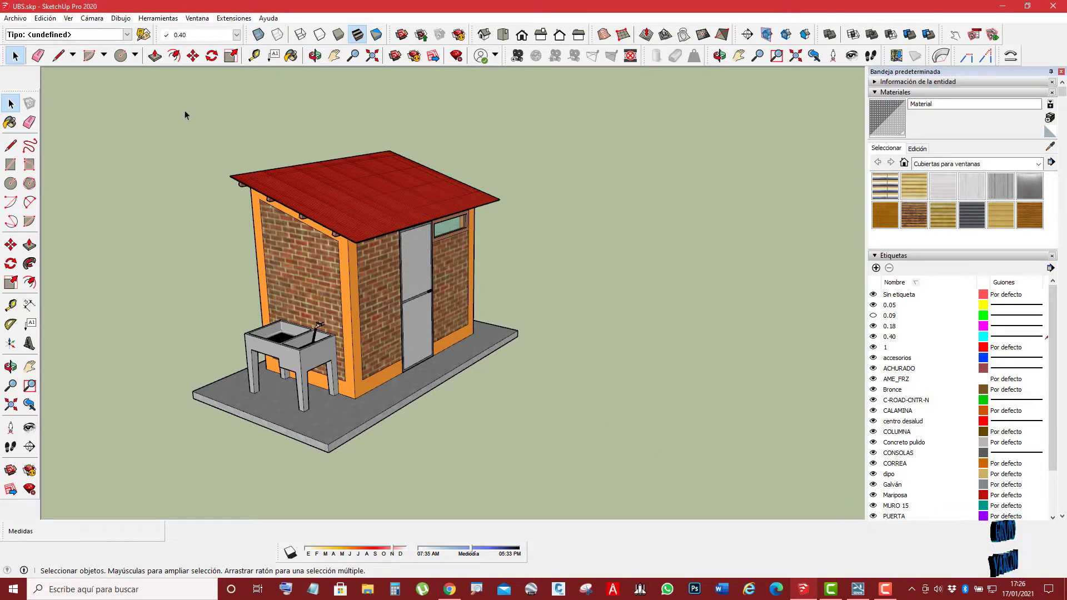
# Launch Purge Tool from the Herramientas menu and move its dialog to the upper right
pyautogui.click(151, 20)
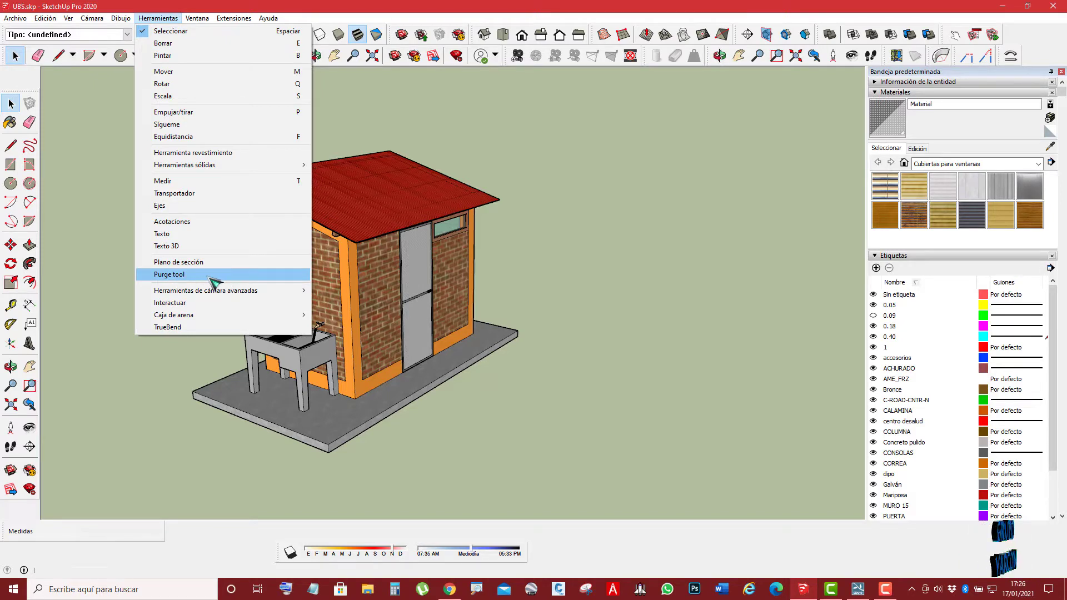
pyautogui.click(212, 275)
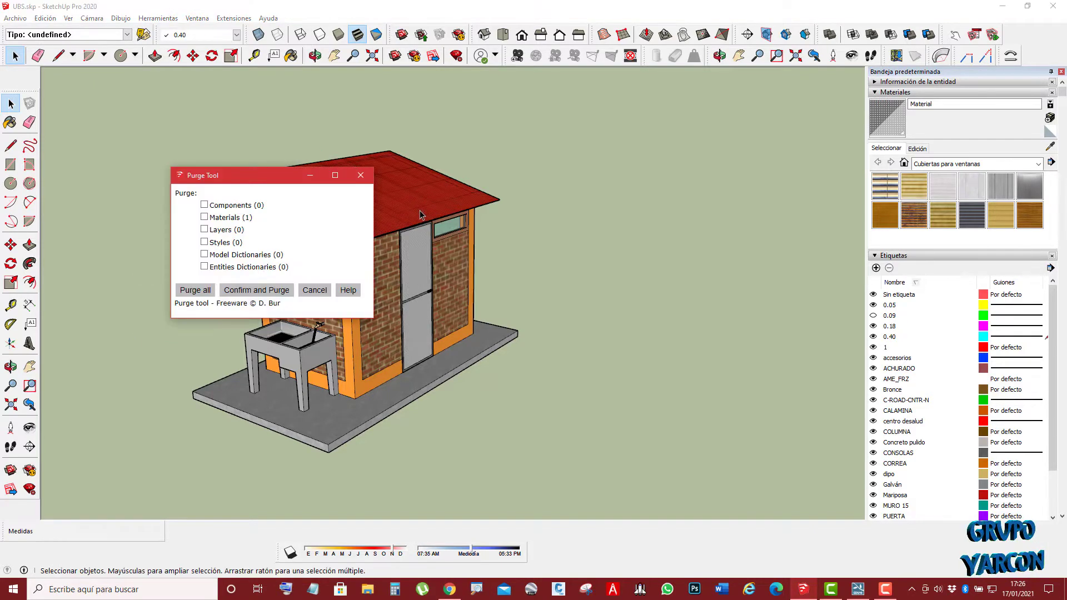
pyautogui.moveTo(269, 178); pyautogui.dragTo(556, 172)
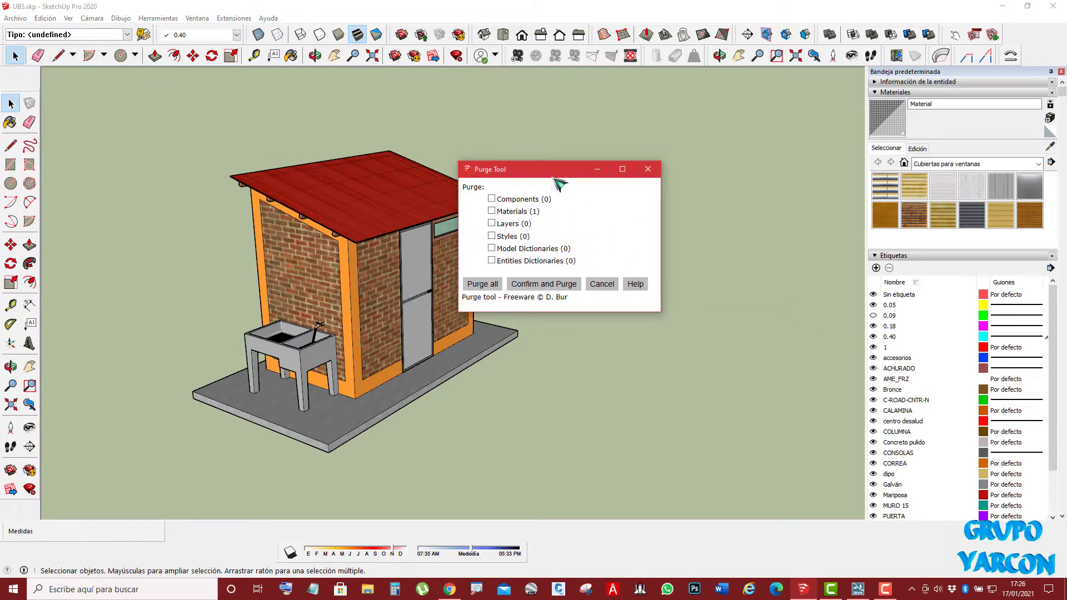
pyautogui.moveTo(545, 165); pyautogui.dragTo(538, 128)
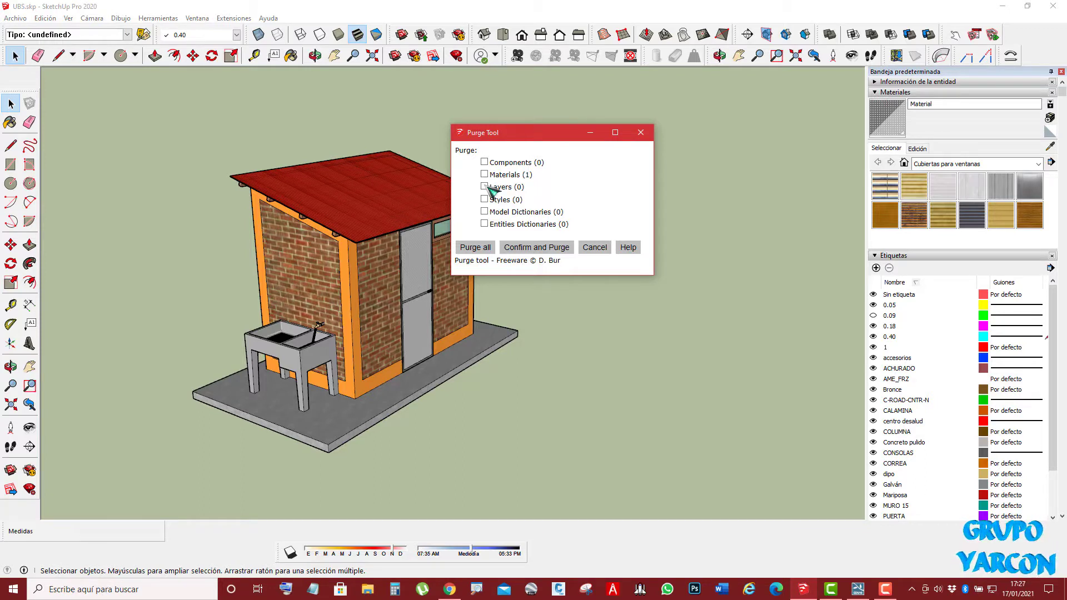
# Tick Materials, Components, Layers, Styles and both Dictionaries options, then run the purge
pyautogui.click(488, 174)
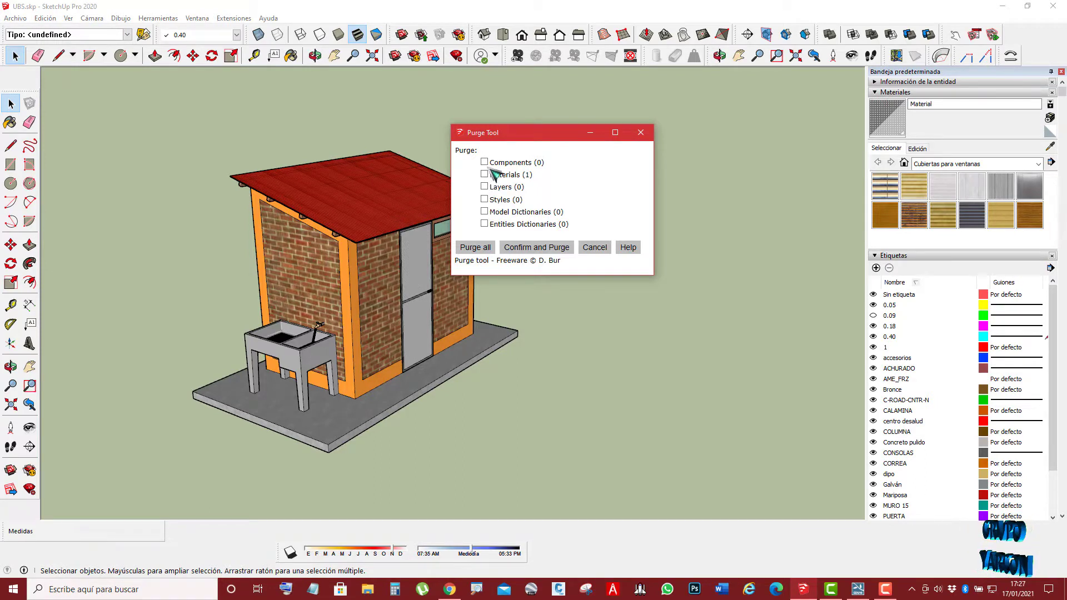
pyautogui.click(487, 163)
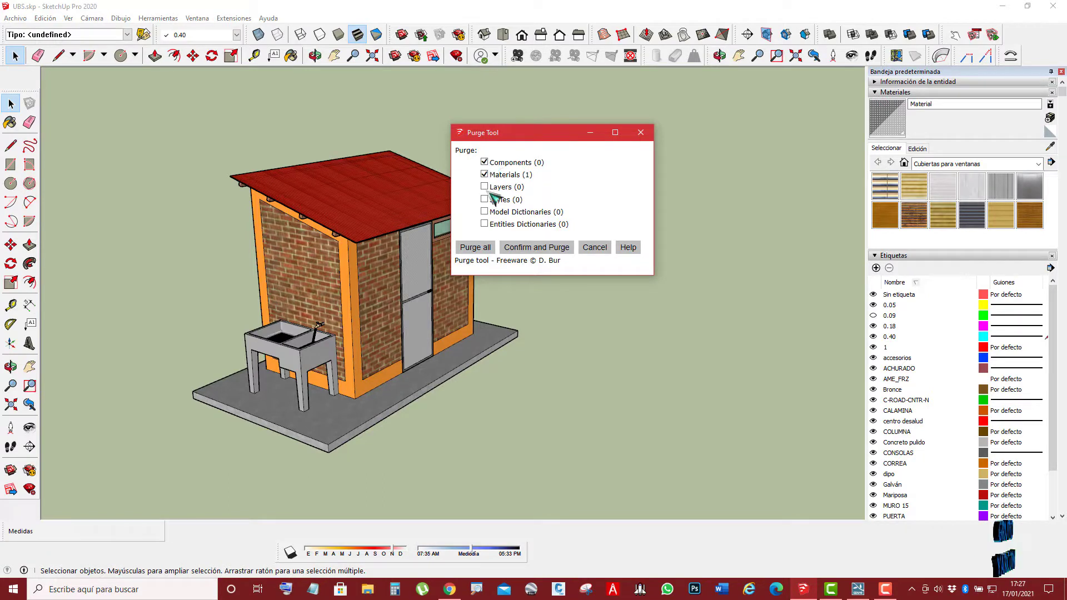
pyautogui.click(487, 187)
pyautogui.click(488, 222)
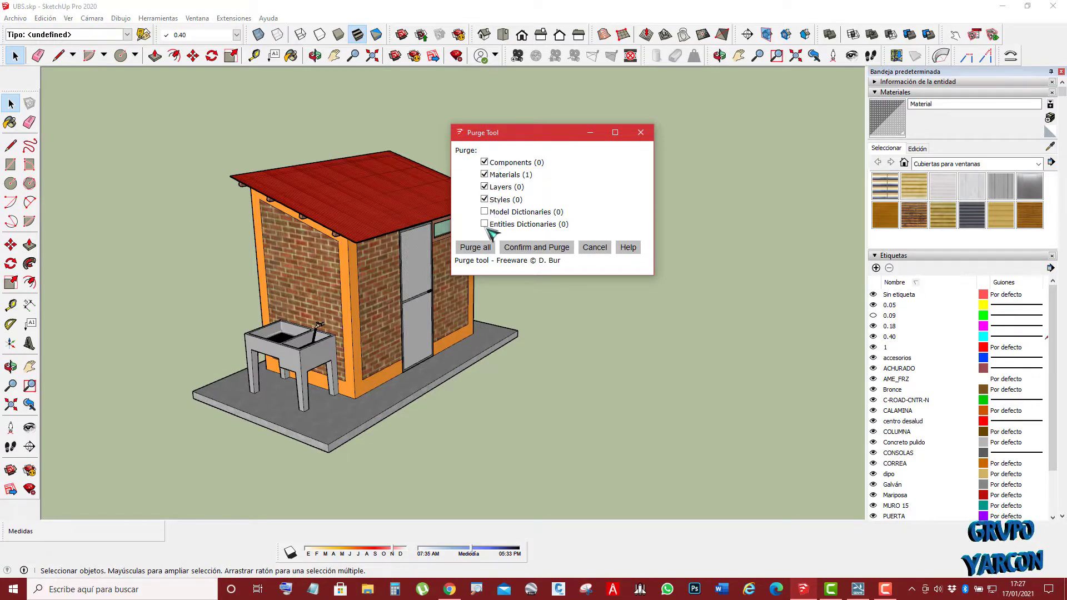
pyautogui.click(485, 212)
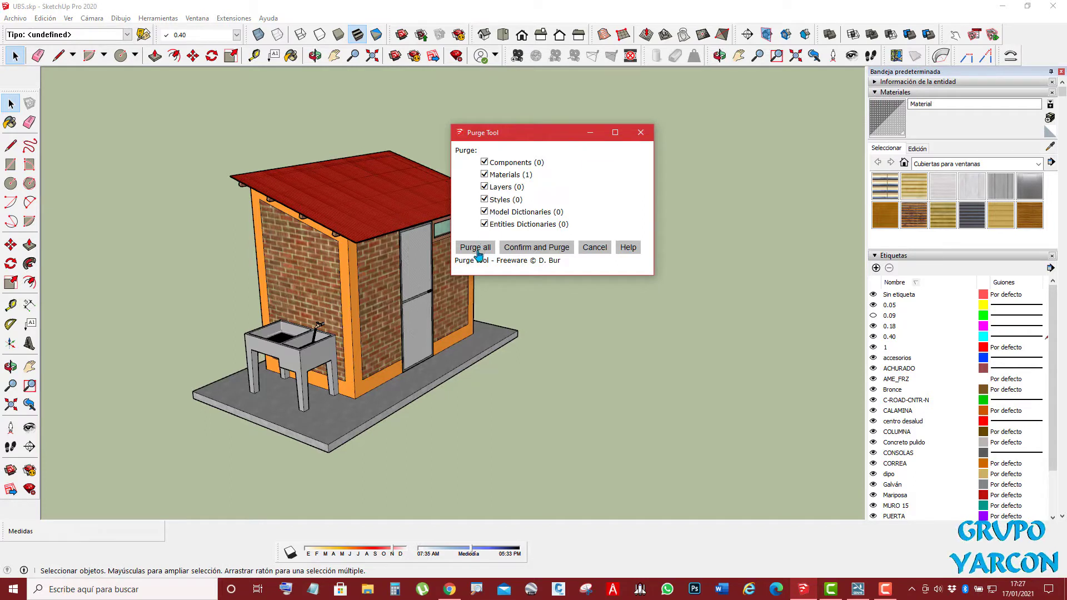
pyautogui.click(476, 250)
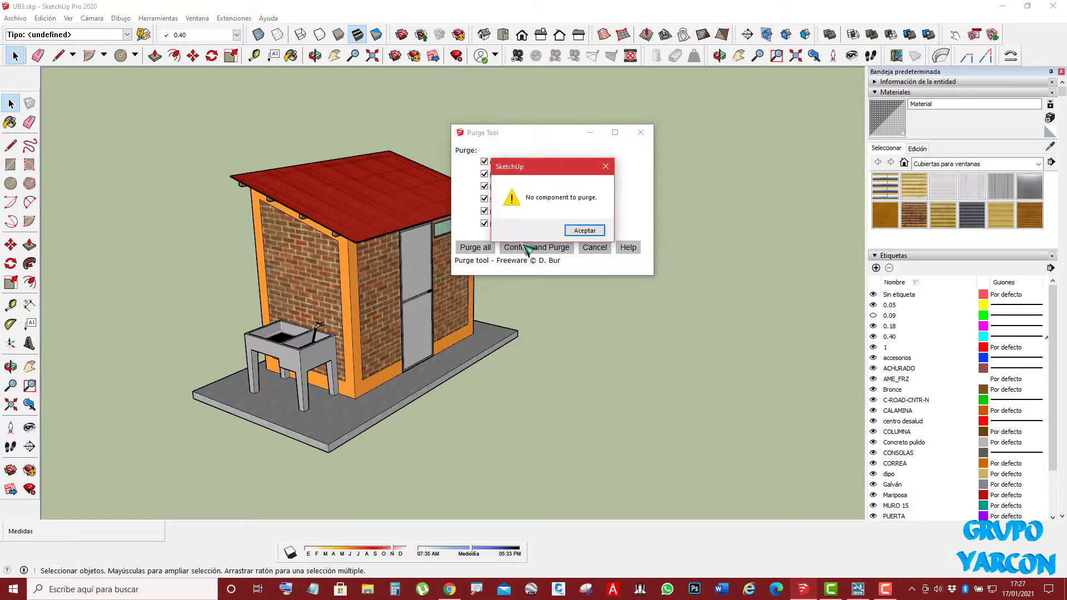
# Dismiss the purge notices, confirm deleting empty dictionaries, and close the report
pyautogui.click(584, 231)
pyautogui.click(576, 231)
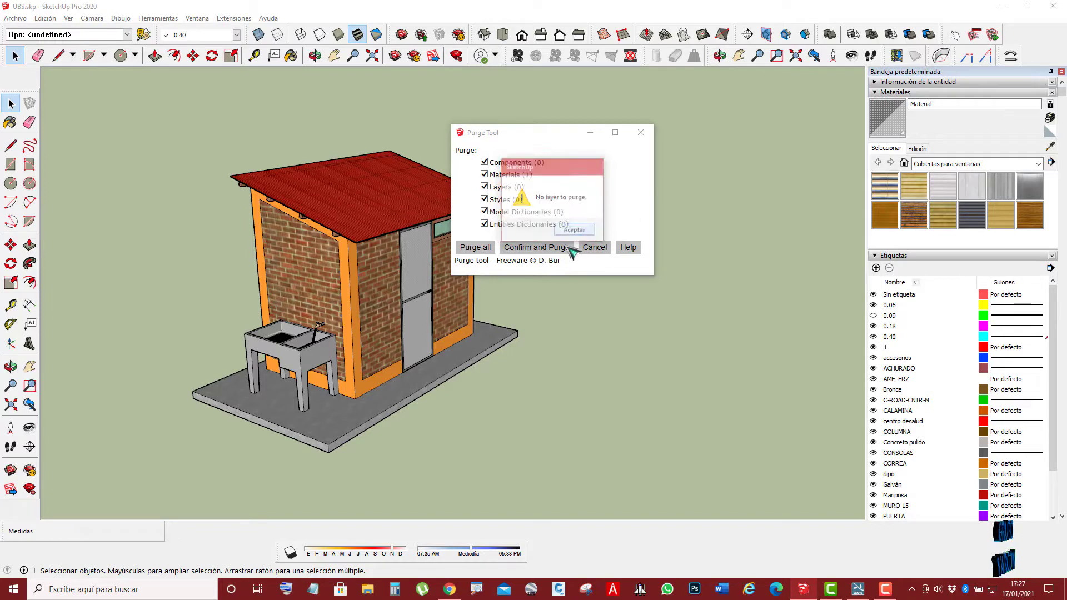
pyautogui.click(575, 231)
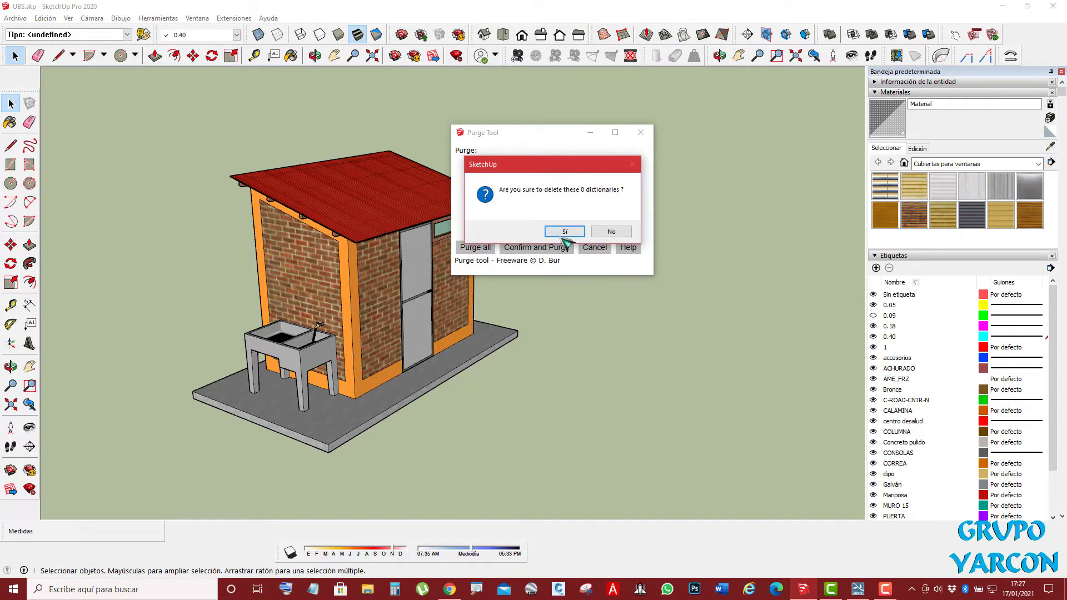
pyautogui.click(563, 231)
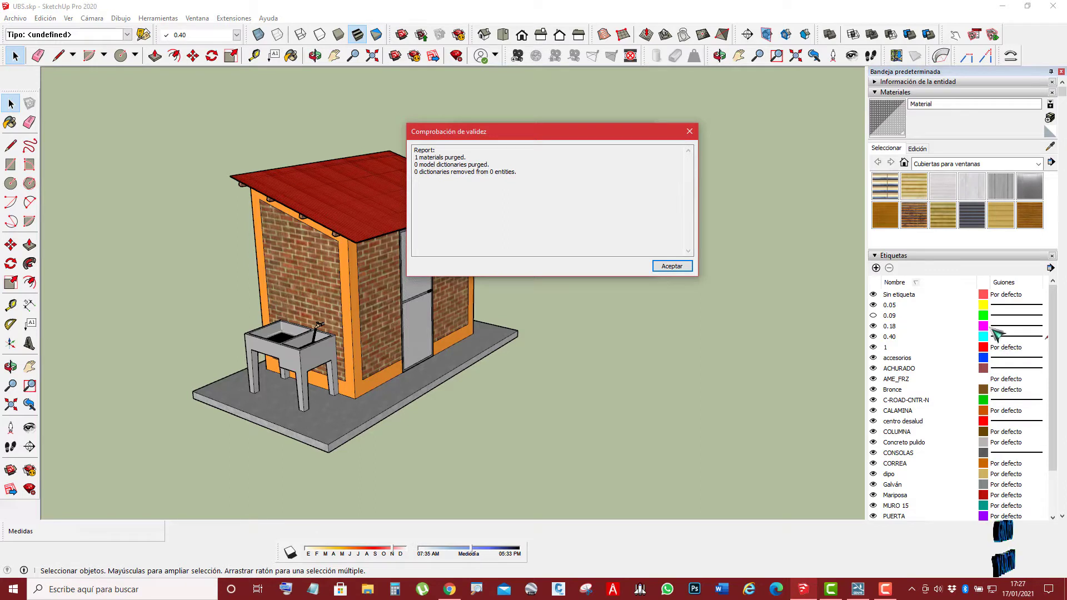
pyautogui.click(674, 267)
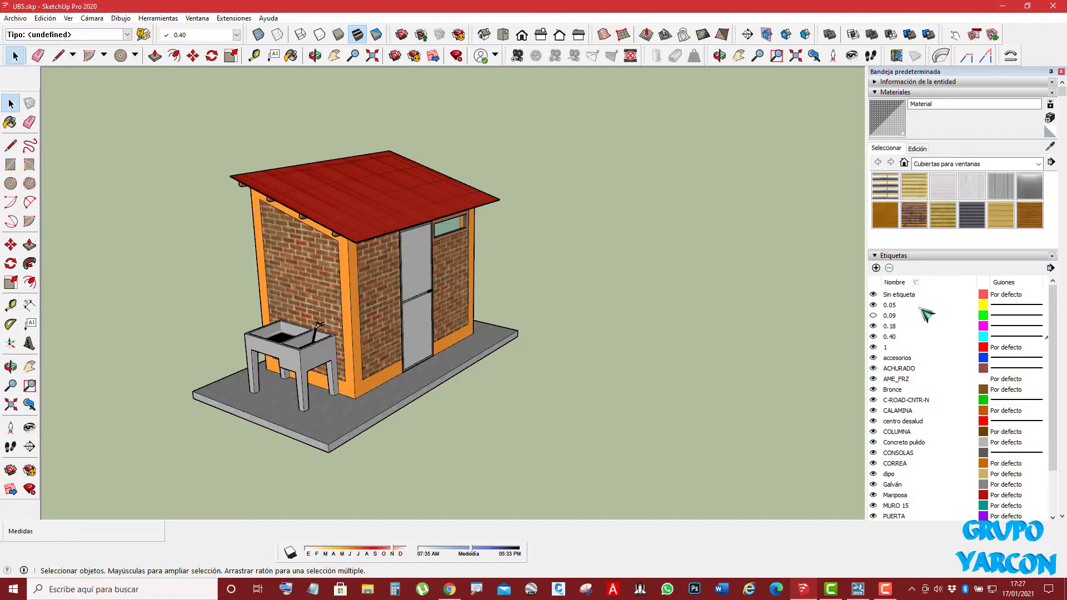
# Save the purged shed model as SSHH.skp with Guardar como
pyautogui.scroll(-3, 927, 316)
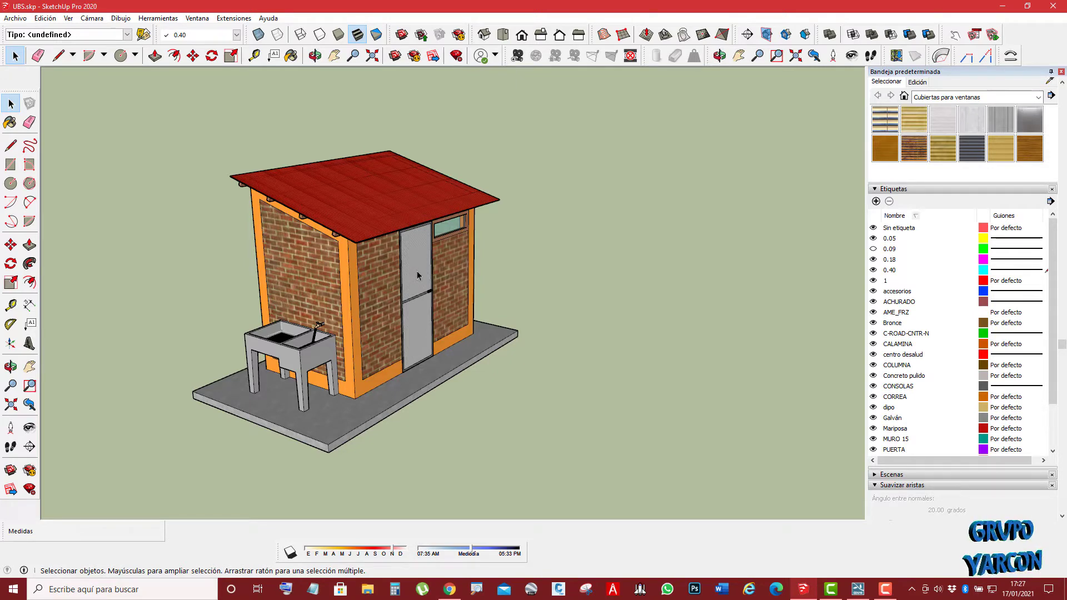
pyautogui.scroll(-2, 418, 275)
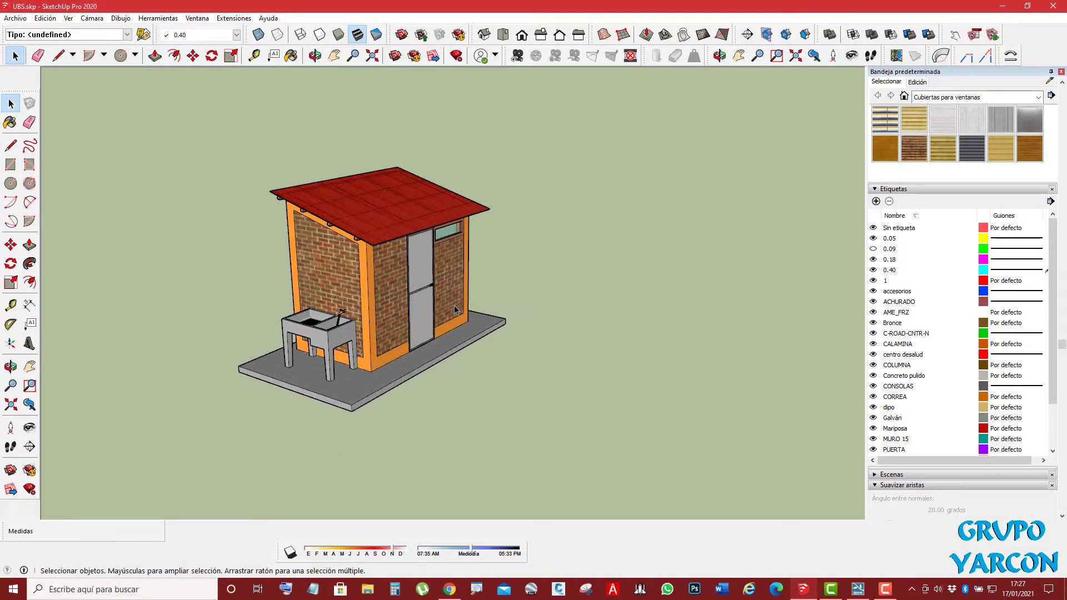
pyautogui.scroll(3, 418, 275)
pyautogui.click(15, 18)
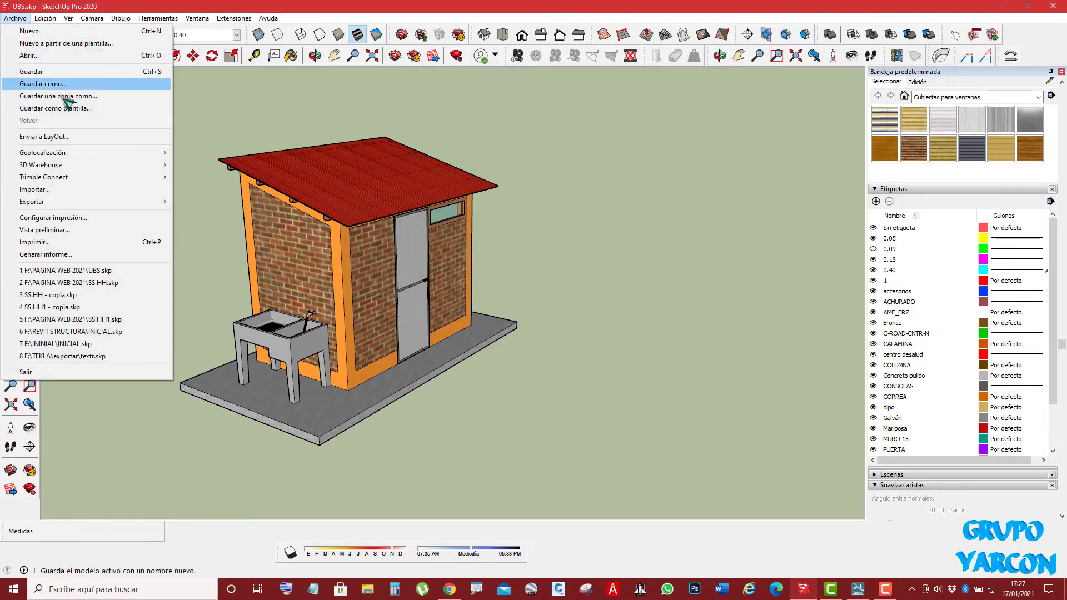
pyautogui.click(64, 83)
pyautogui.moveTo(500, 48); pyautogui.dragTo(486, 41)
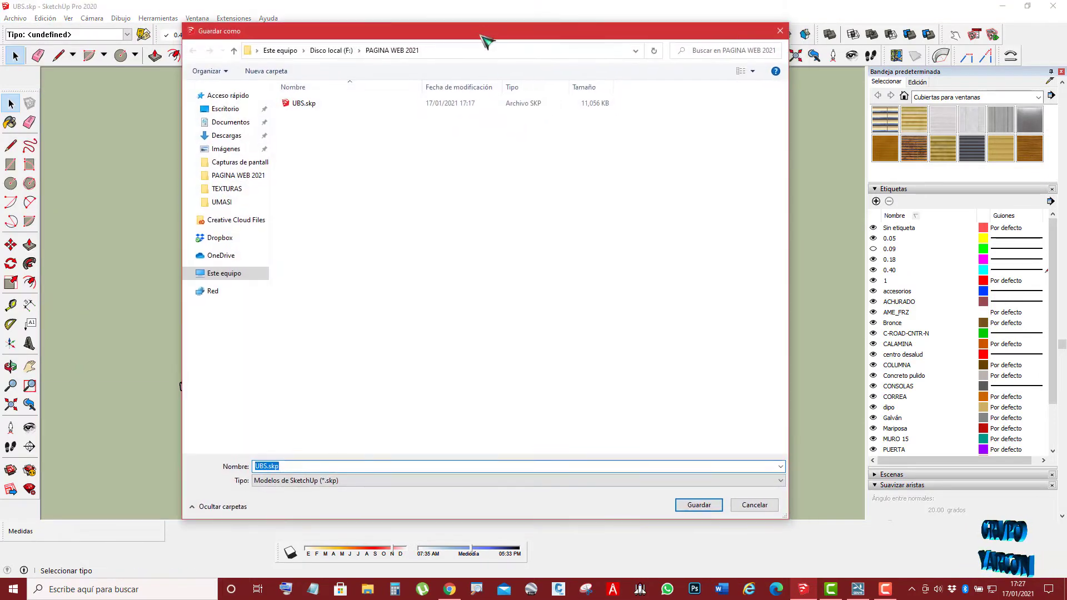
pyautogui.click(257, 465)
pyautogui.press('BackSpace')
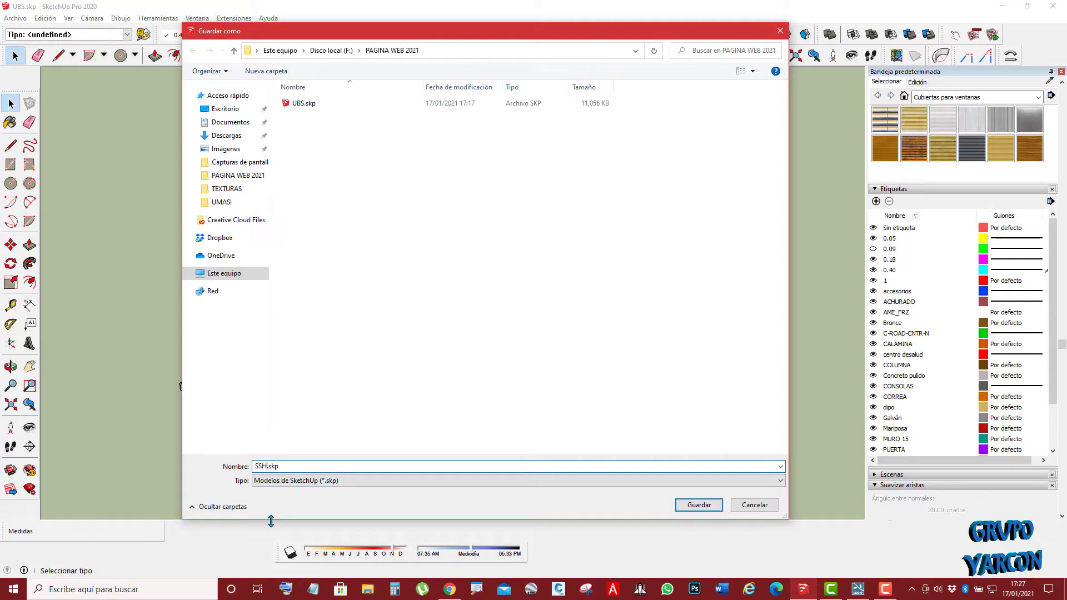
pyautogui.click(710, 506)
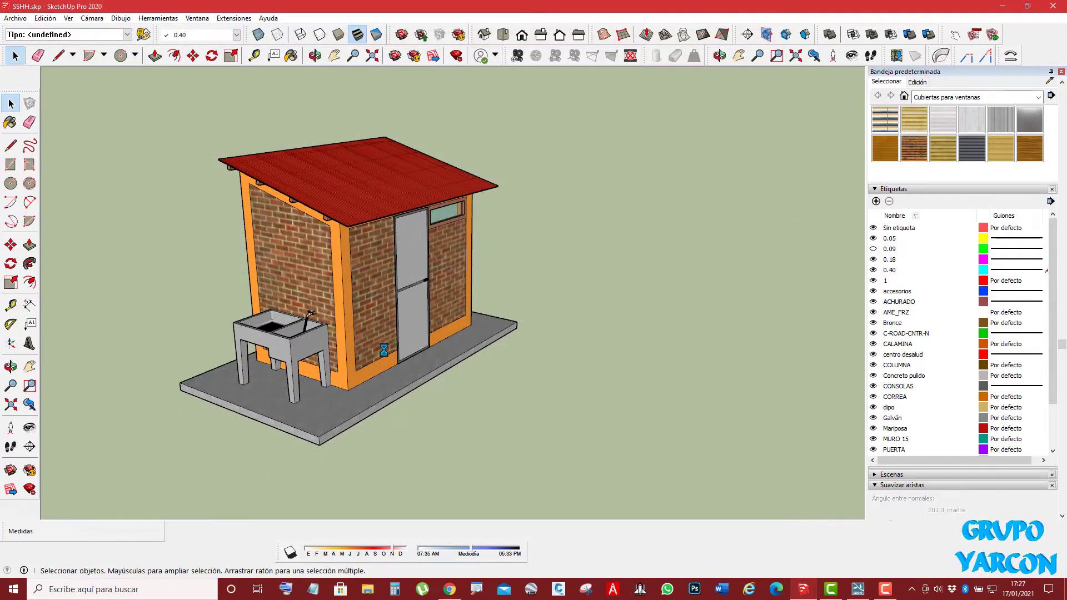
# Minimize SketchUp, launch Lumion, and start a new project on the grass field template
pyautogui.click(1003, 6)
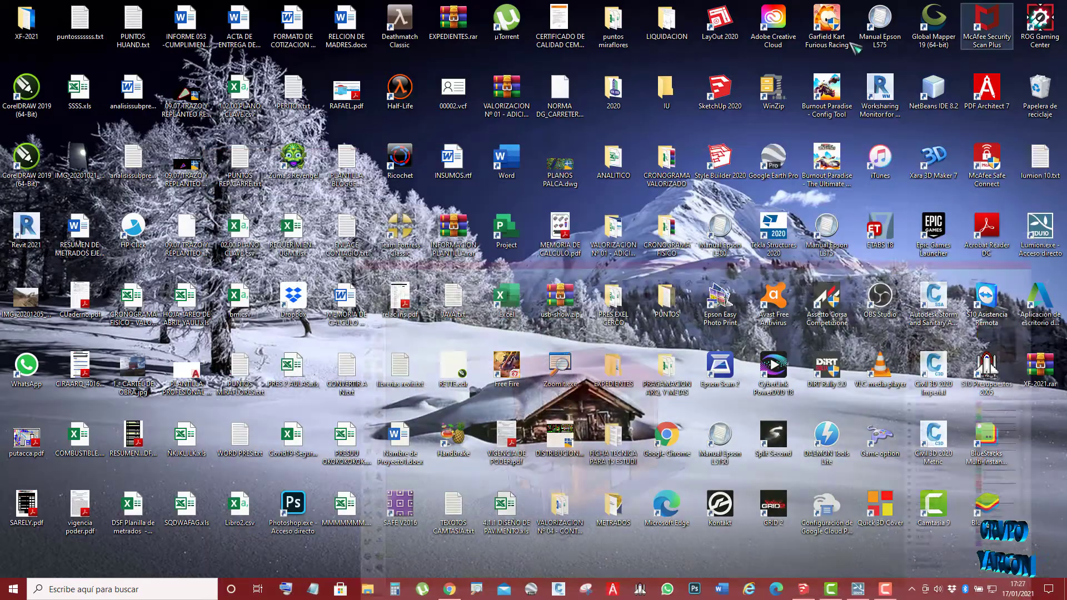
pyautogui.click(859, 590)
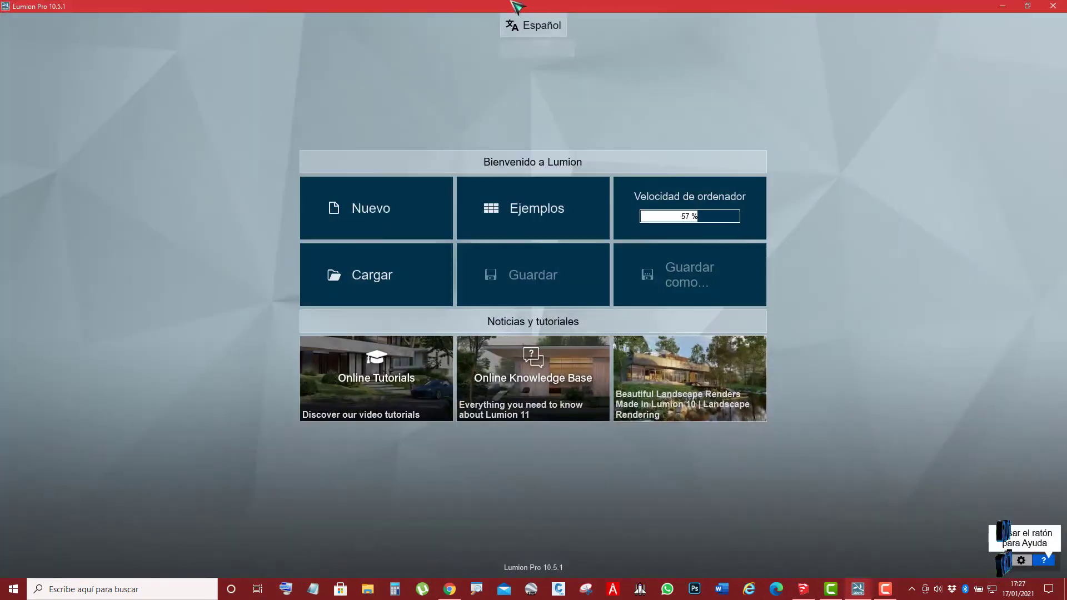
pyautogui.click(372, 221)
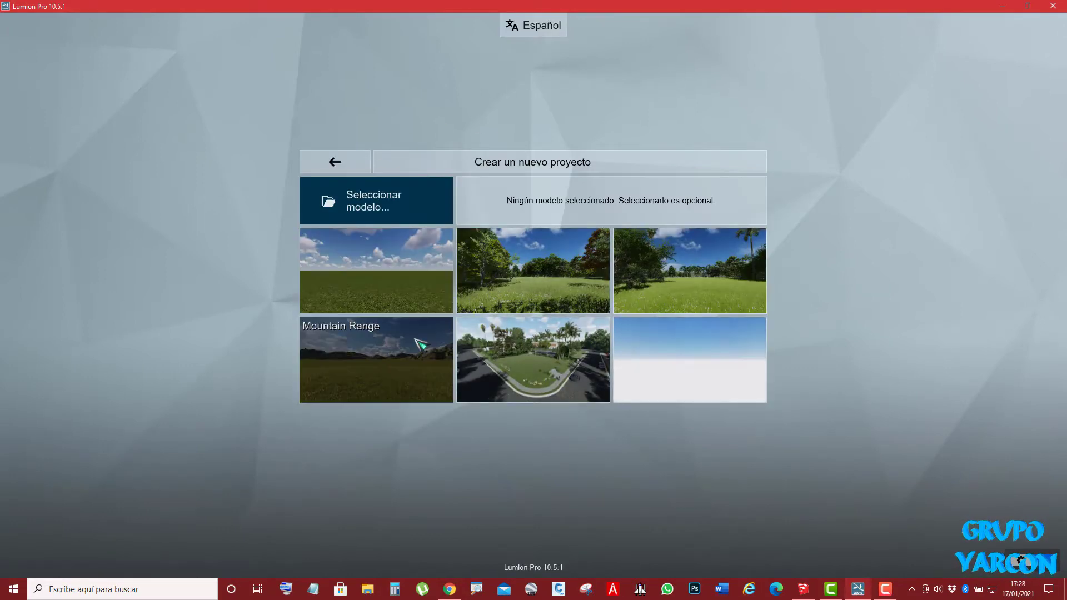
pyautogui.click(383, 281)
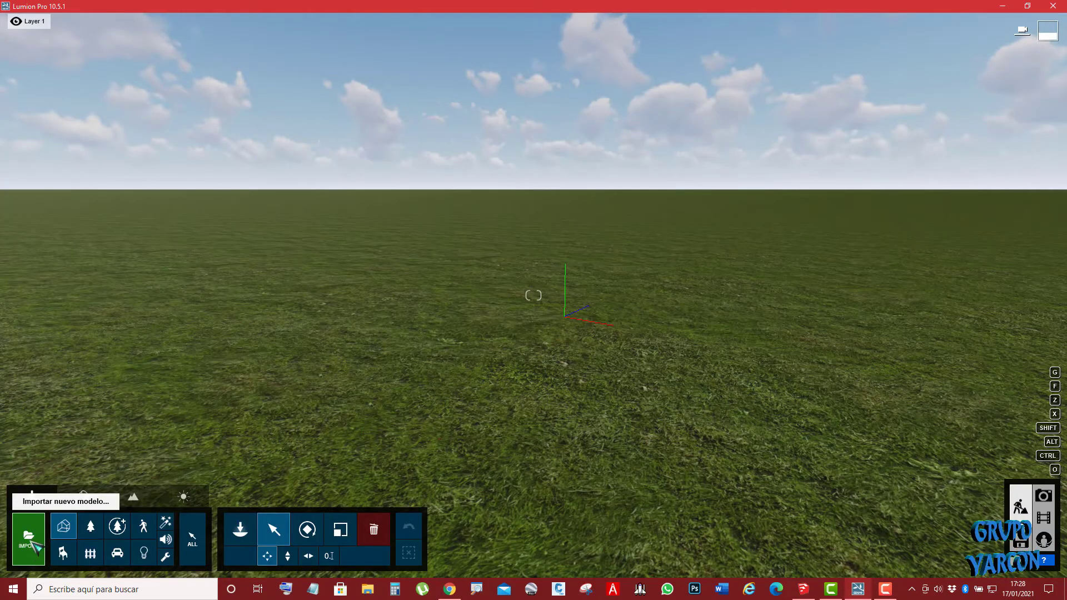
# Browse to F:\PAGINA WEB 2021 and open SSHH.skp for import
pyautogui.click(32, 543)
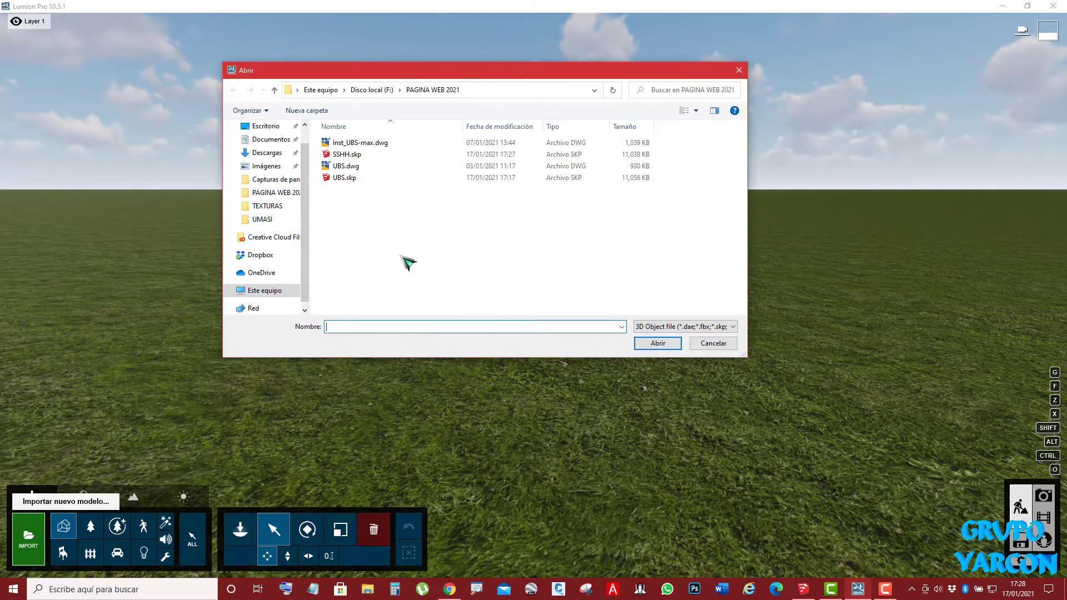
pyautogui.click(274, 294)
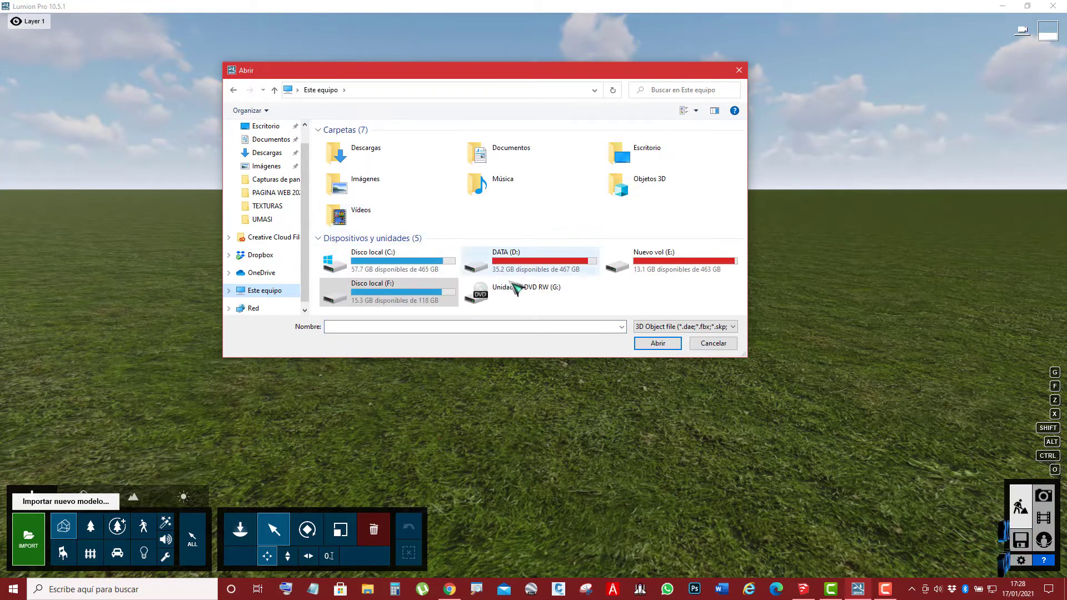
pyautogui.doubleClick(414, 300)
pyautogui.scroll(-3, 396, 286)
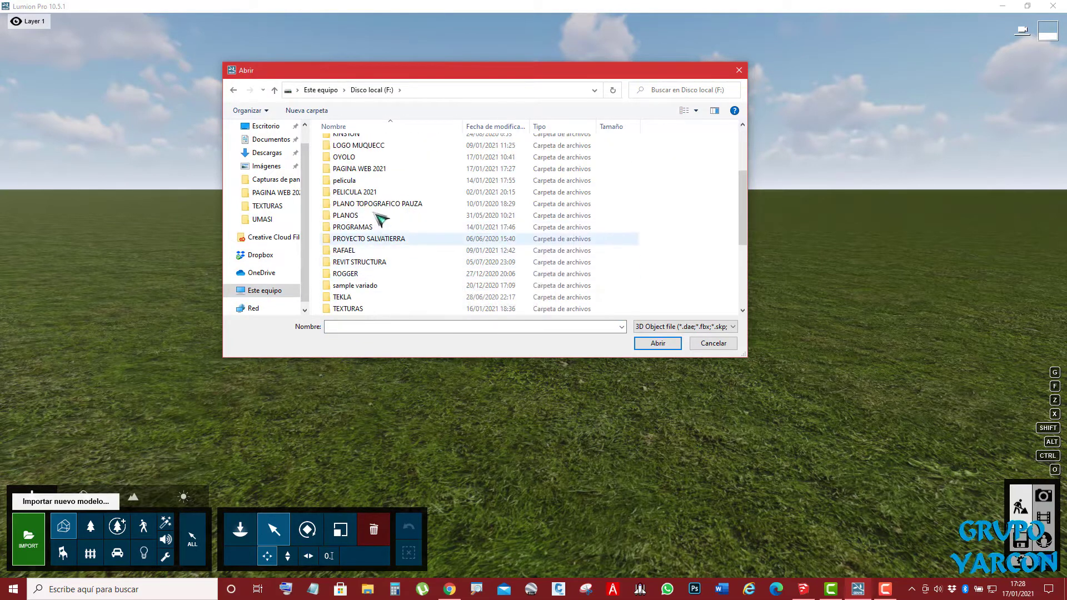
pyautogui.doubleClick(371, 166)
pyautogui.click(346, 155)
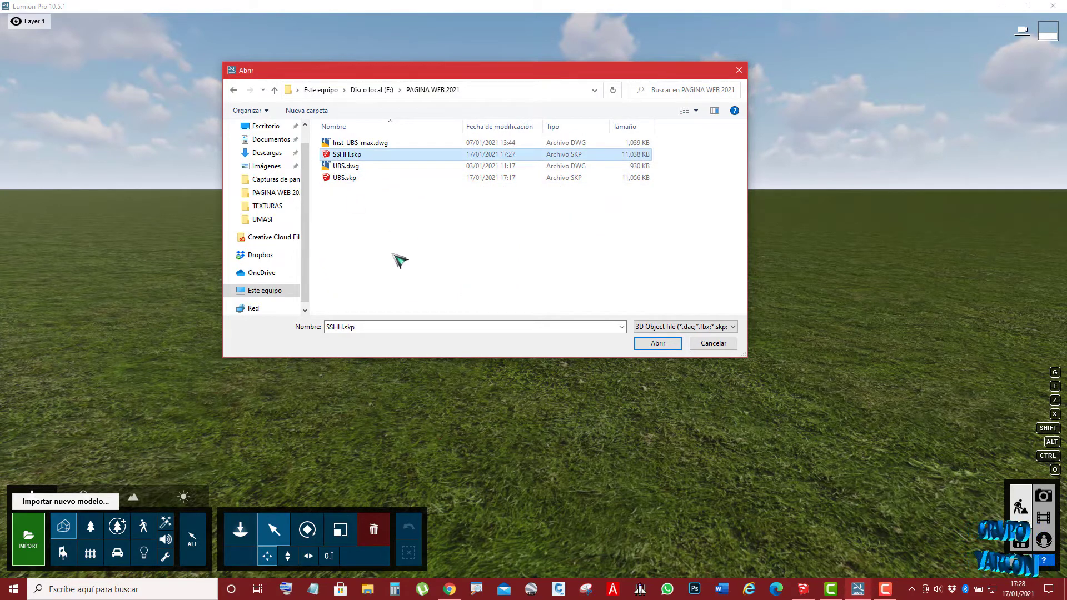
pyautogui.click(372, 165)
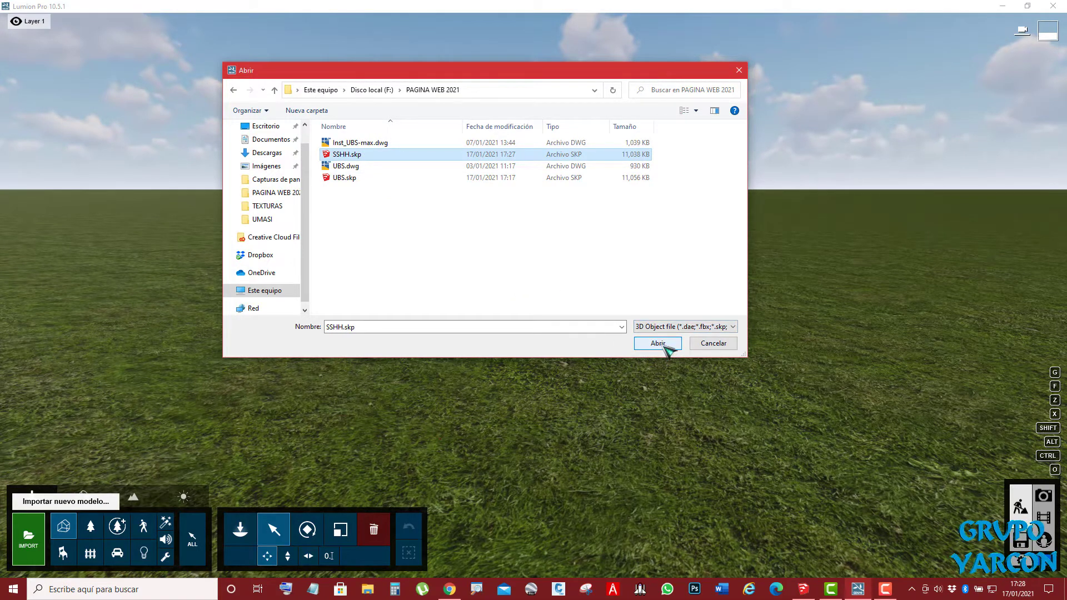
pyautogui.click(662, 346)
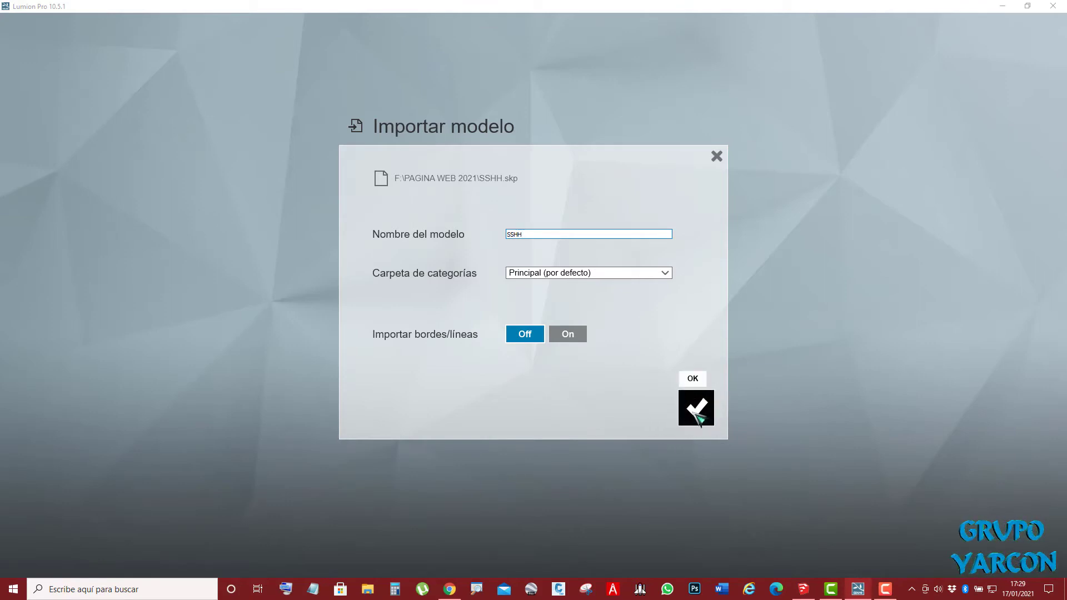
# Confirm importing the model as SSHH in the Principal category
pyautogui.click(698, 417)
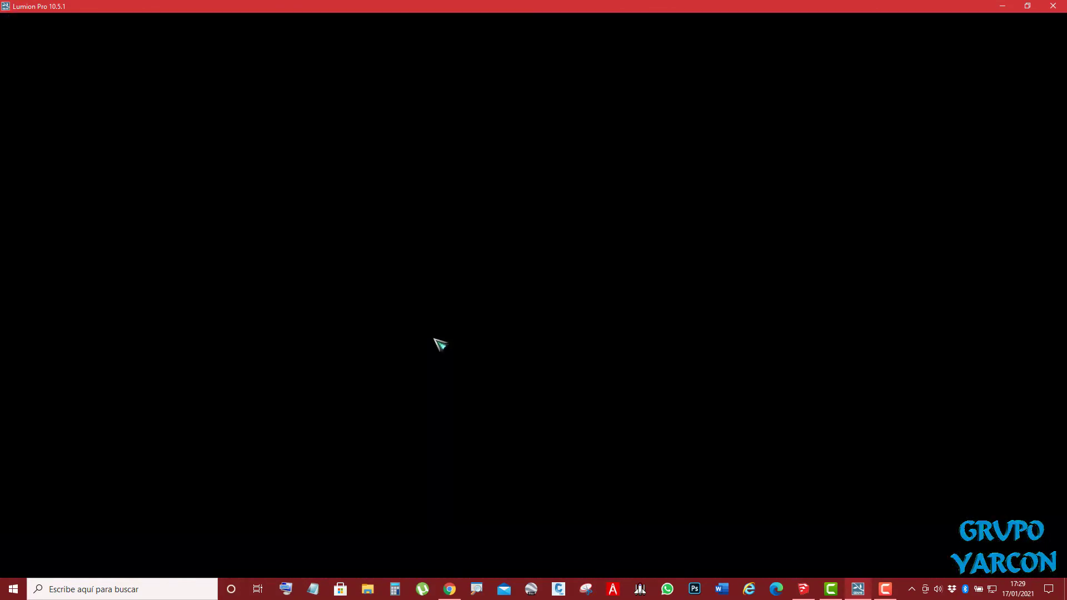
pyautogui.scroll(-5, 389, 333)
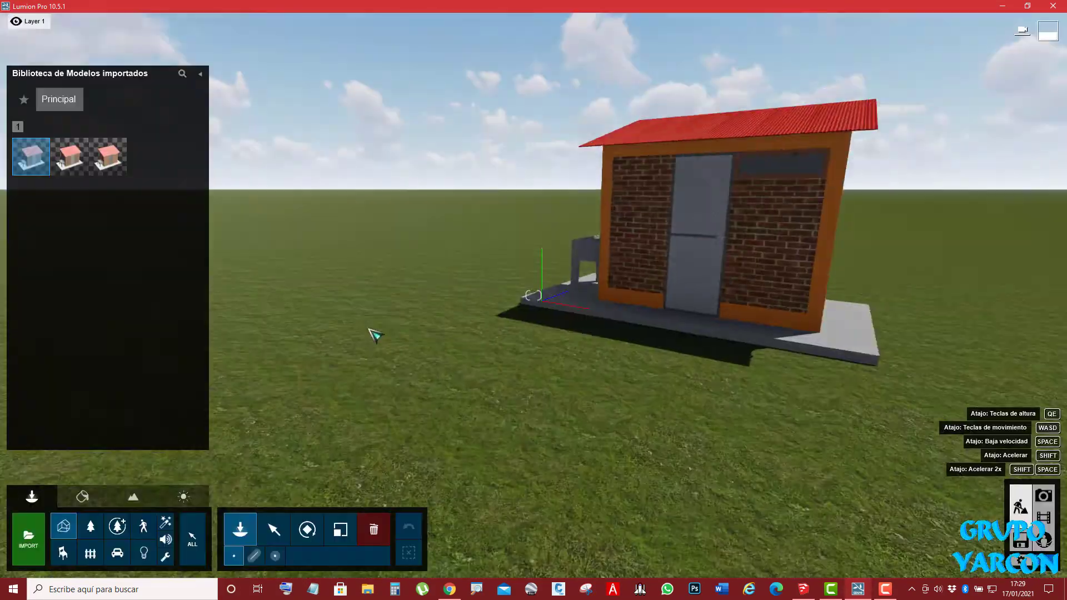
pyautogui.scroll(5, 429, 298)
pyautogui.scroll(-3, 429, 300)
pyautogui.scroll(-2, 422, 305)
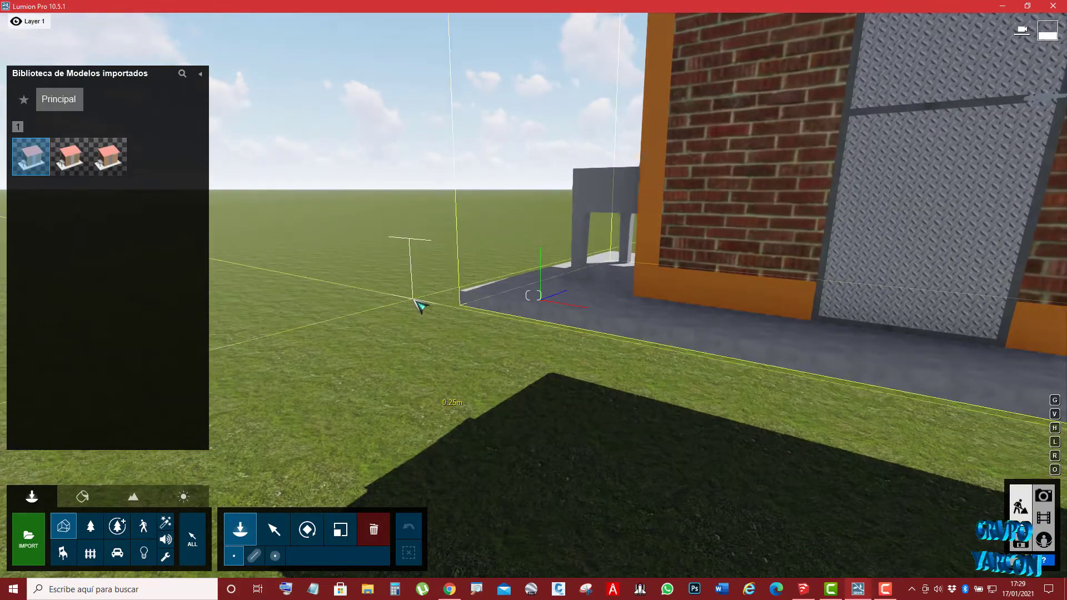
pyautogui.scroll(-3, 425, 303)
pyautogui.scroll(-5, 420, 297)
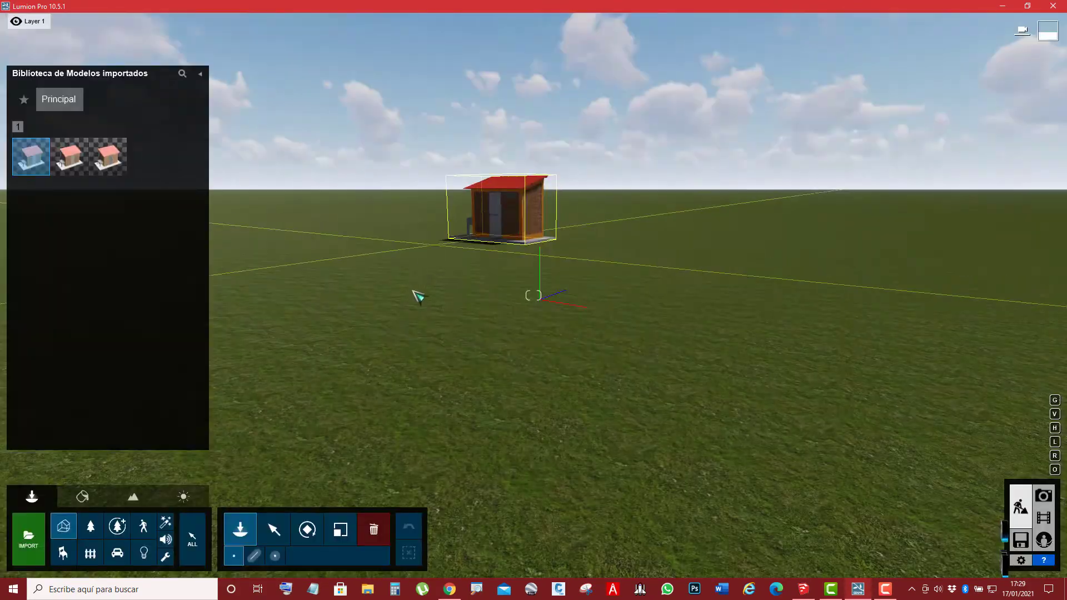
pyautogui.scroll(8, 500, 362)
pyautogui.scroll(-5, 531, 303)
pyautogui.scroll(2, 383, 322)
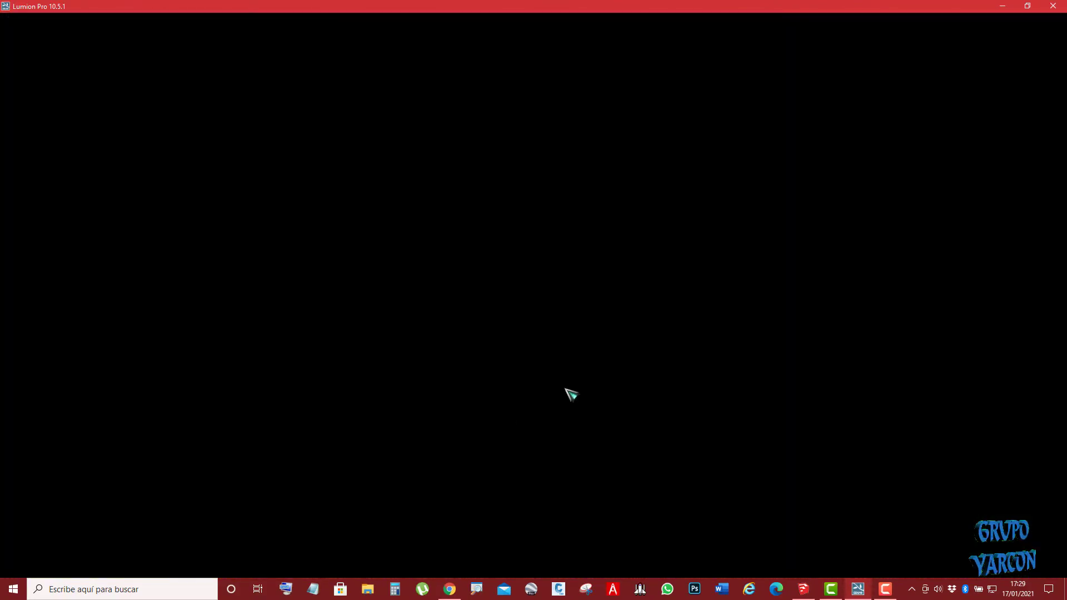
pyautogui.scroll(-2, 569, 393)
pyautogui.scroll(-3, 415, 281)
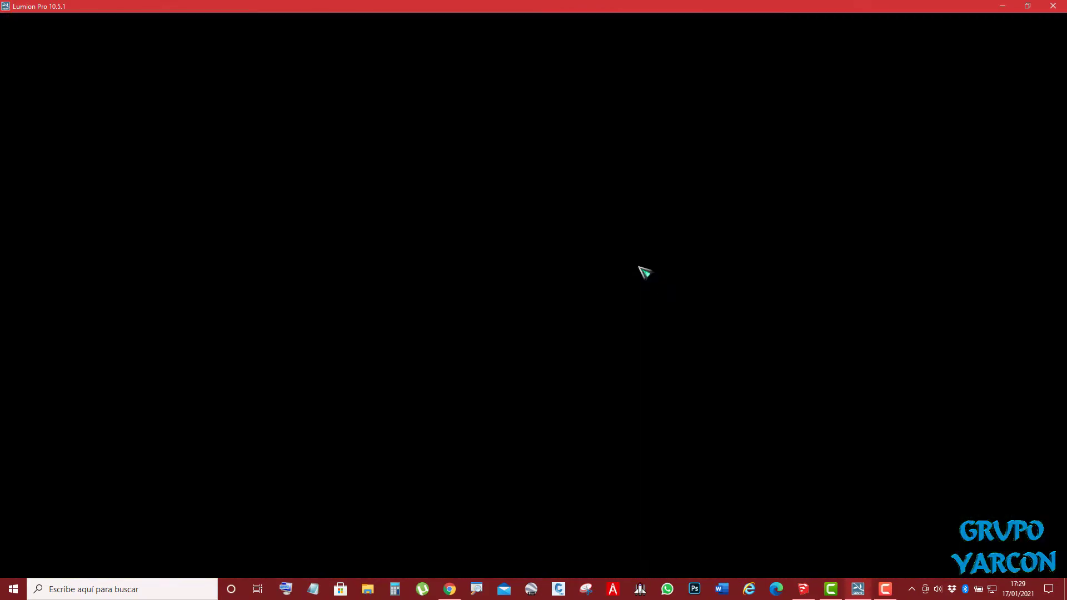
pyautogui.scroll(4, 464, 391)
pyautogui.scroll(-5, 453, 250)
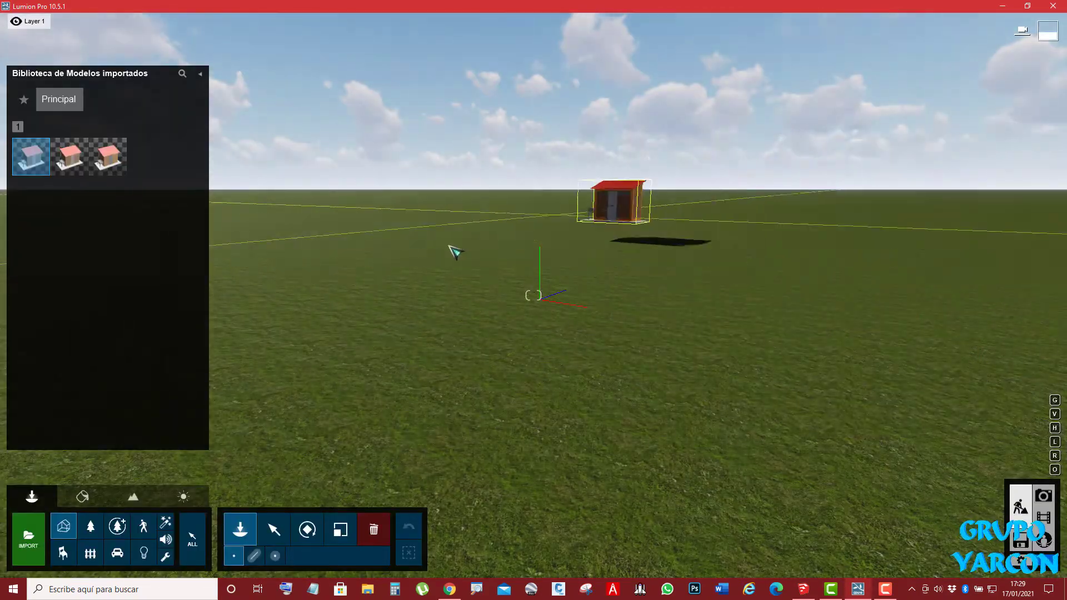
pyautogui.scroll(4, 562, 263)
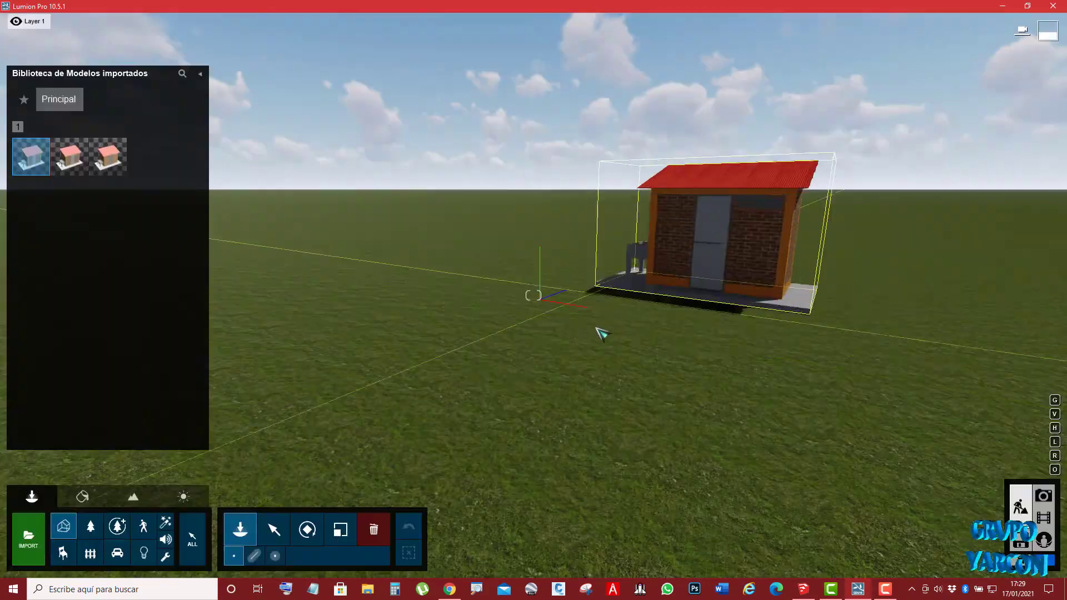
pyautogui.scroll(3, 578, 337)
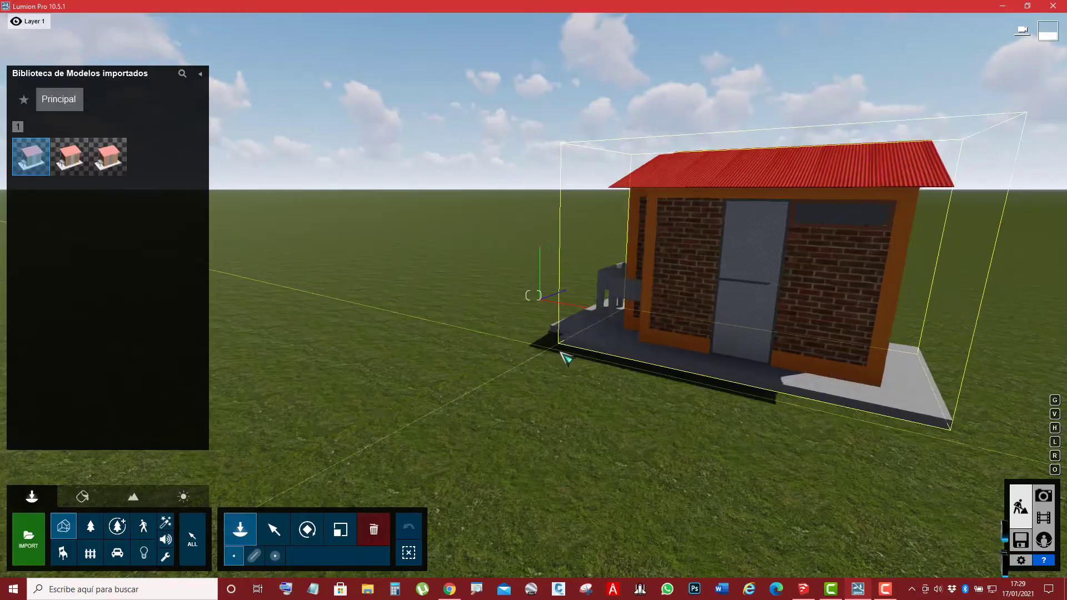
pyautogui.scroll(3, 556, 323)
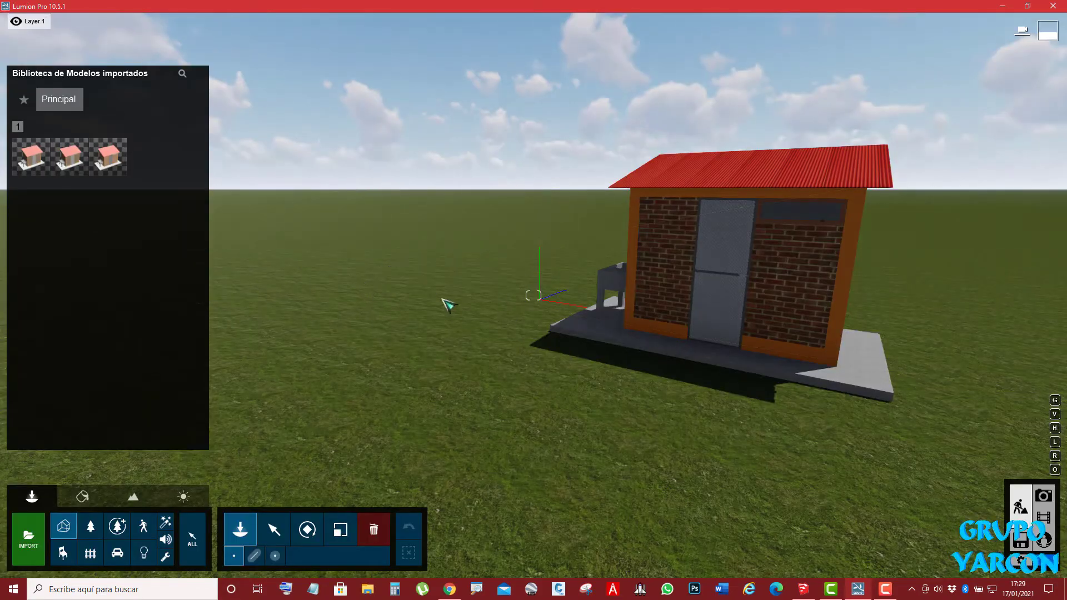
# Zoom and orbit the camera around the imported SSHH shed to inspect it
pyautogui.scroll(2, 740, 243)
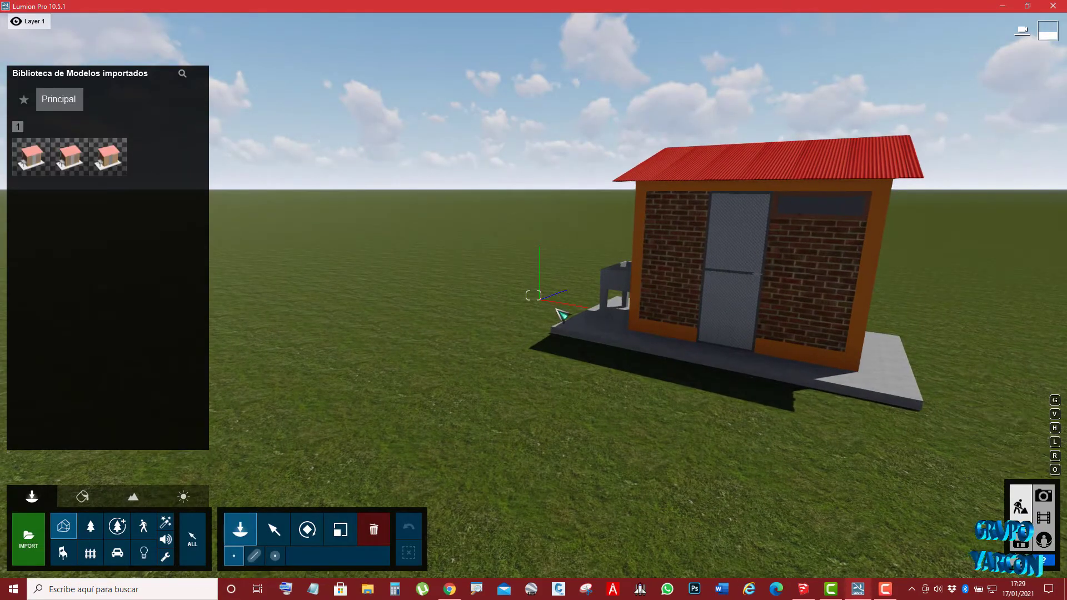
pyautogui.scroll(-2, 533, 306)
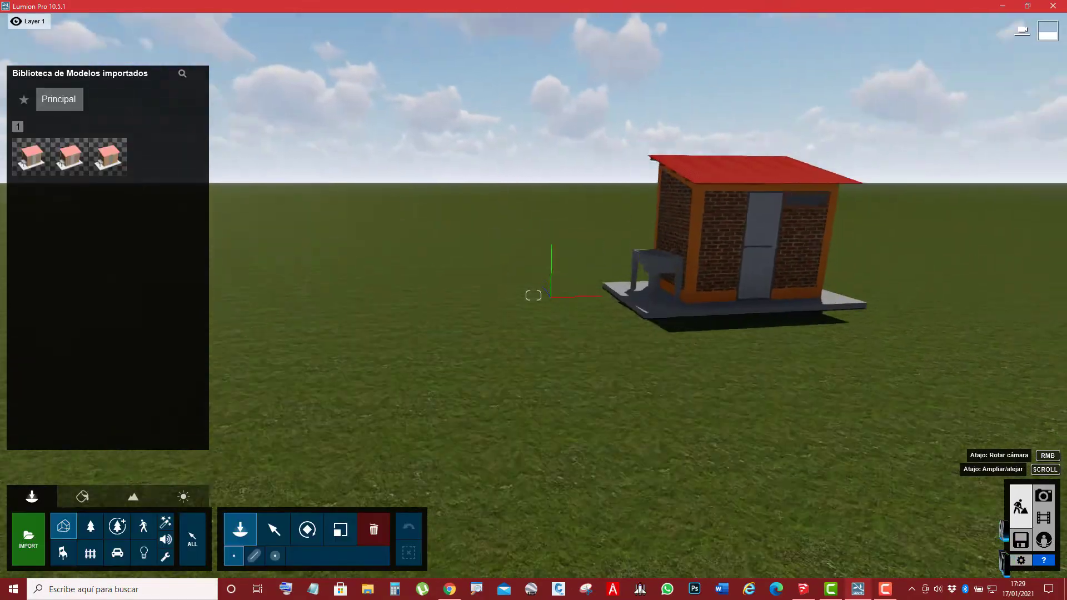
pyautogui.scroll(2, 533, 296)
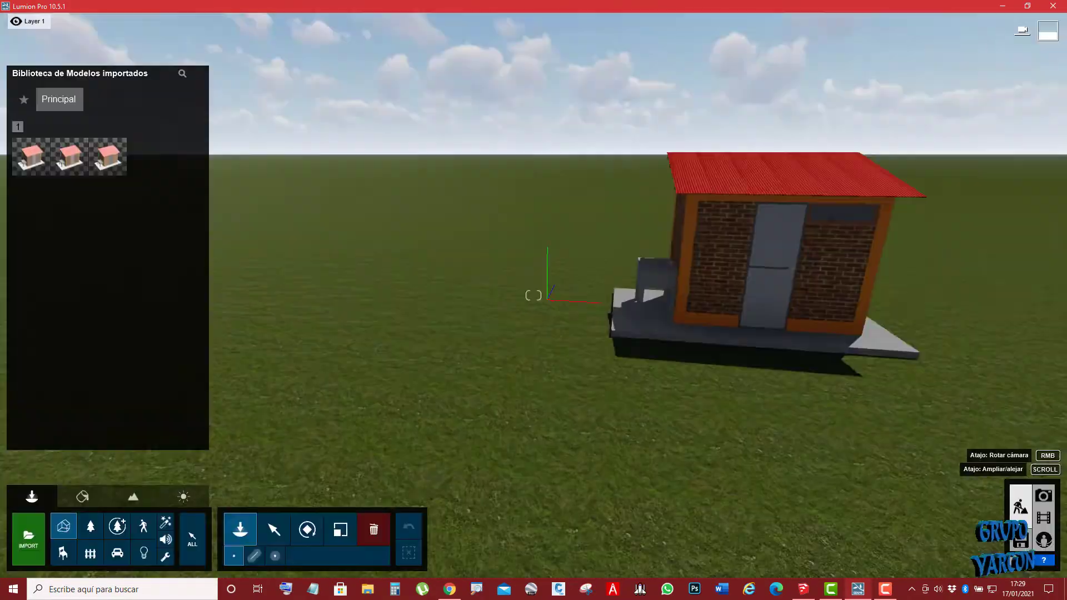
pyautogui.moveTo(534, 295); pyautogui.dragTo(534, 311, button='right')
pyautogui.scroll(2, 533, 295)
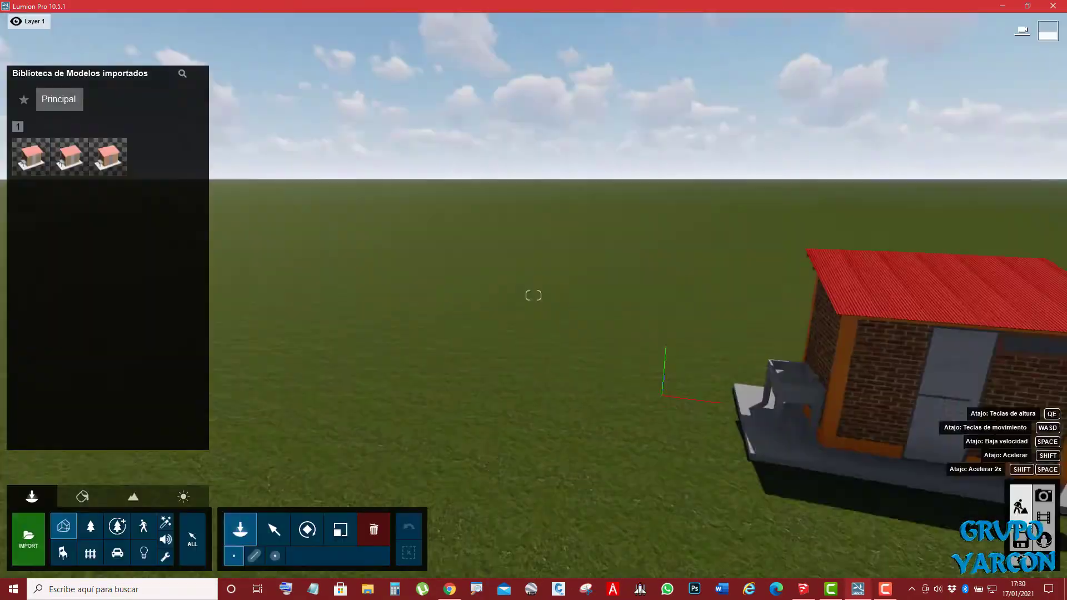
pyautogui.scroll(2, 540, 371)
pyautogui.scroll(2, 539, 371)
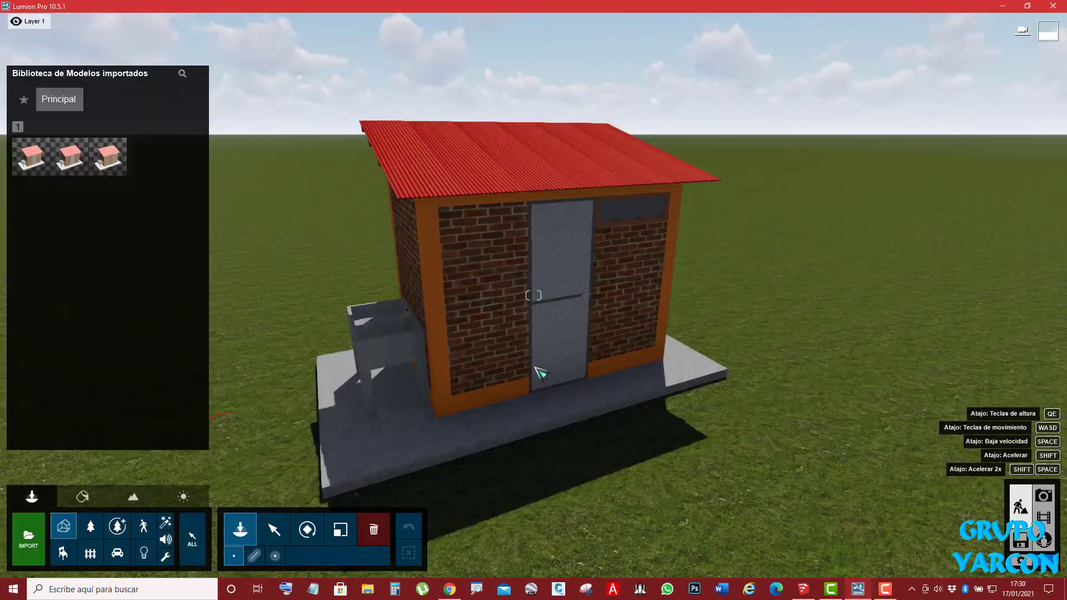
pyautogui.scroll(1, 539, 371)
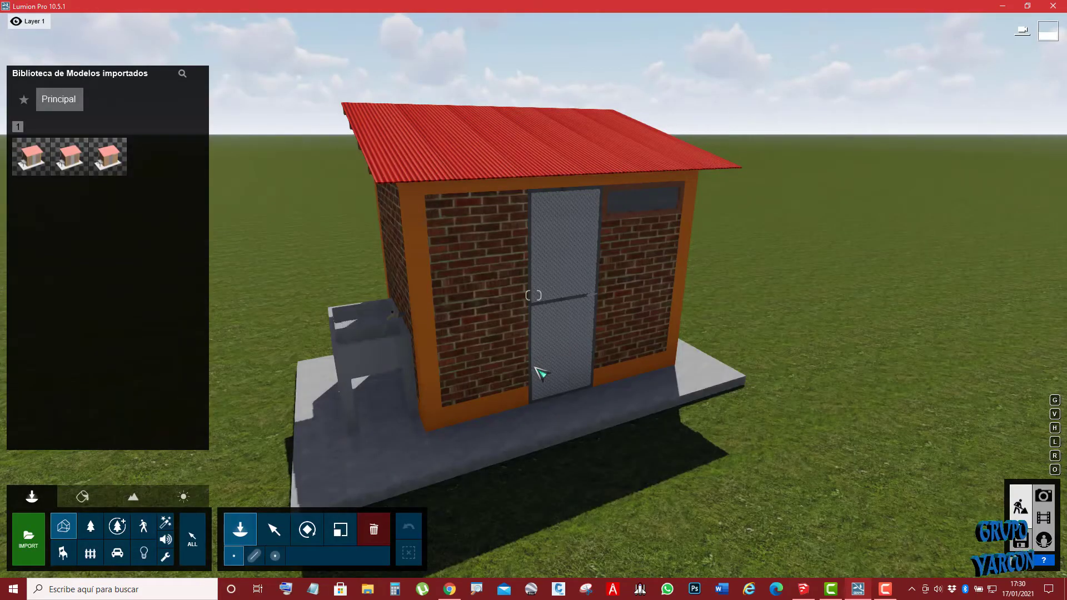
pyautogui.scroll(-3, 556, 356)
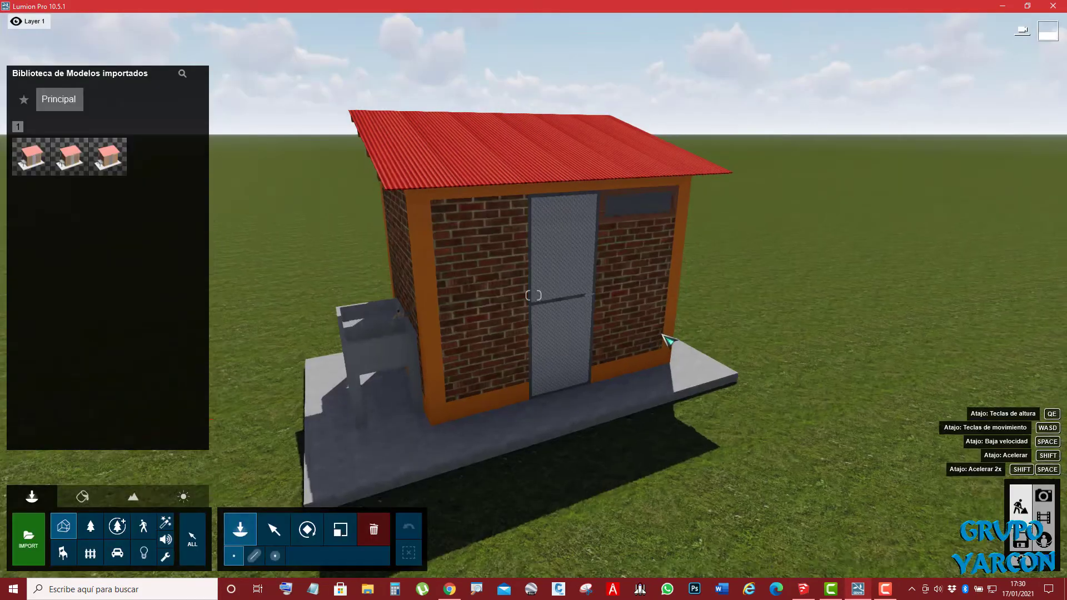
pyautogui.scroll(-2, 572, 341)
pyautogui.moveTo(581, 322)
pyautogui.mouseDown(button='right')
pyautogui.moveTo(577, 332)
pyautogui.moveTo(446, 340)
pyautogui.mouseUp(button='right')
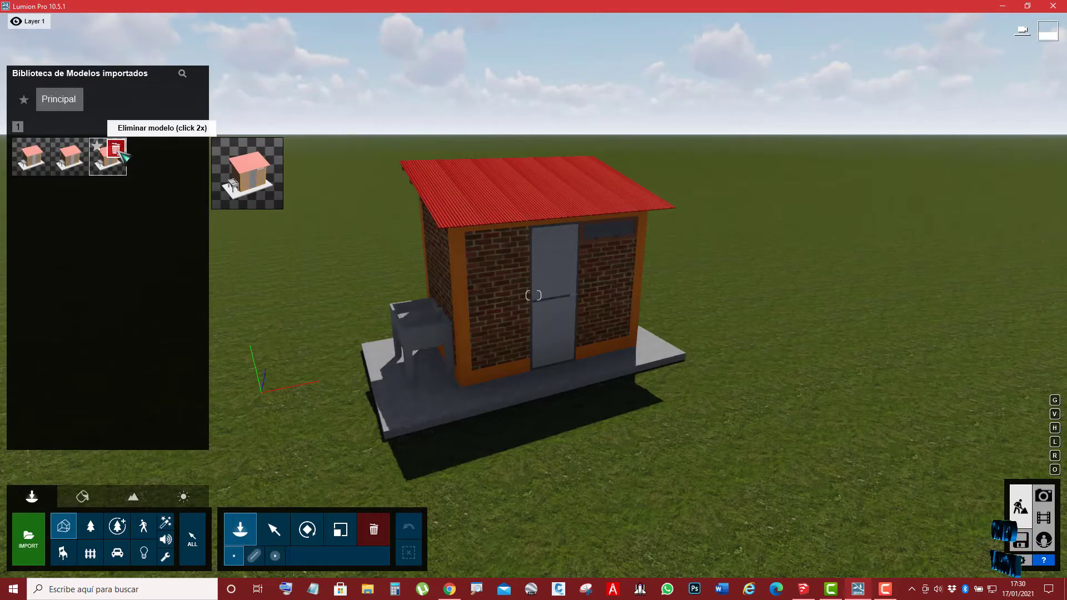
# Delete the third and second imported shed models, then fly the camera toward the shed
pyautogui.doubleClick(115, 149)
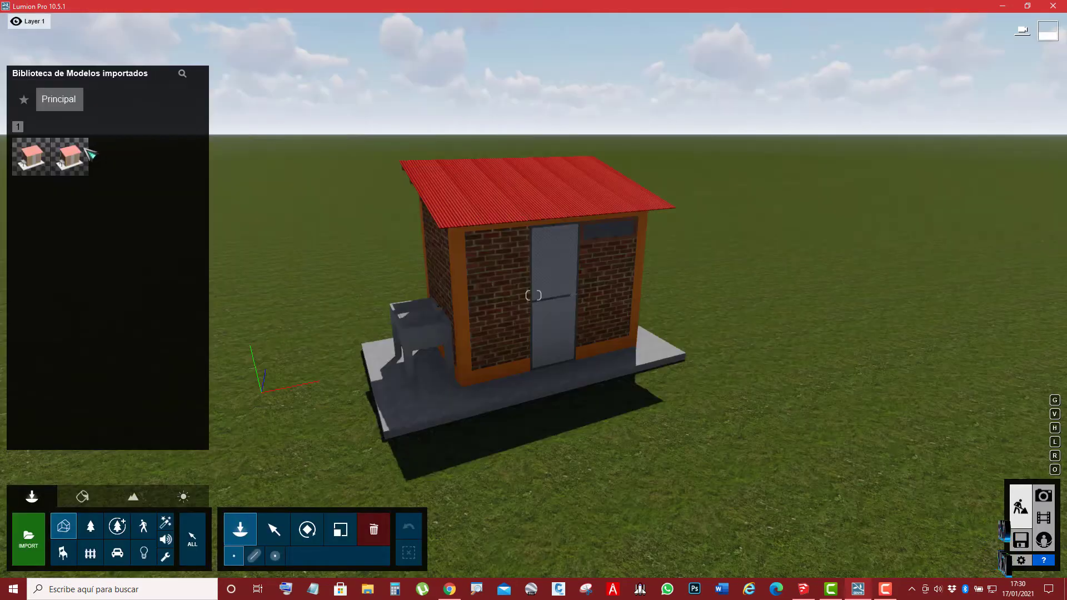
pyautogui.doubleClick(78, 149)
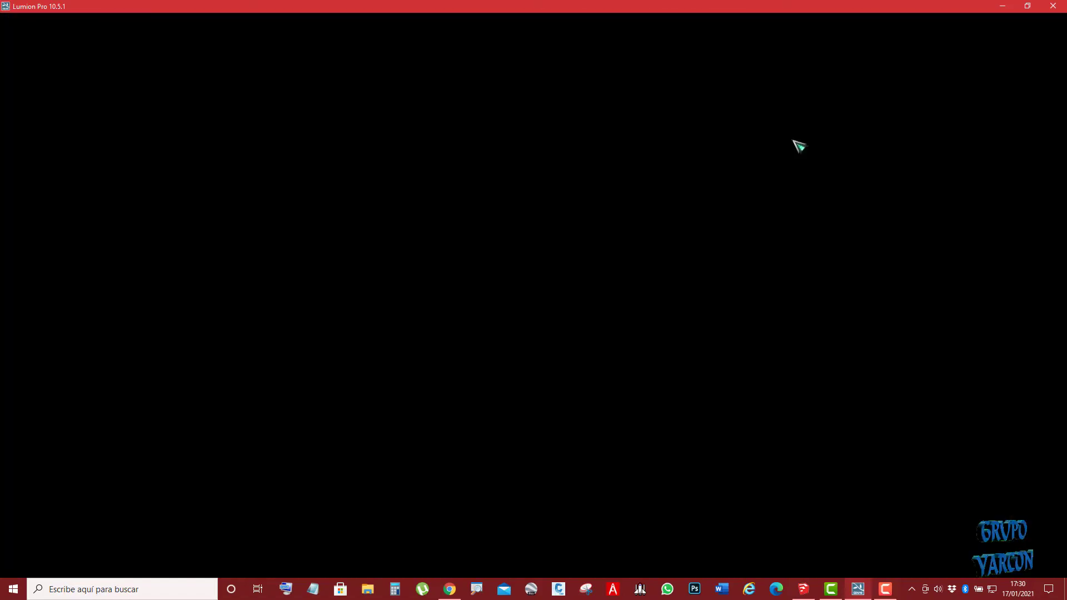
pyautogui.scroll(3, 472, 394)
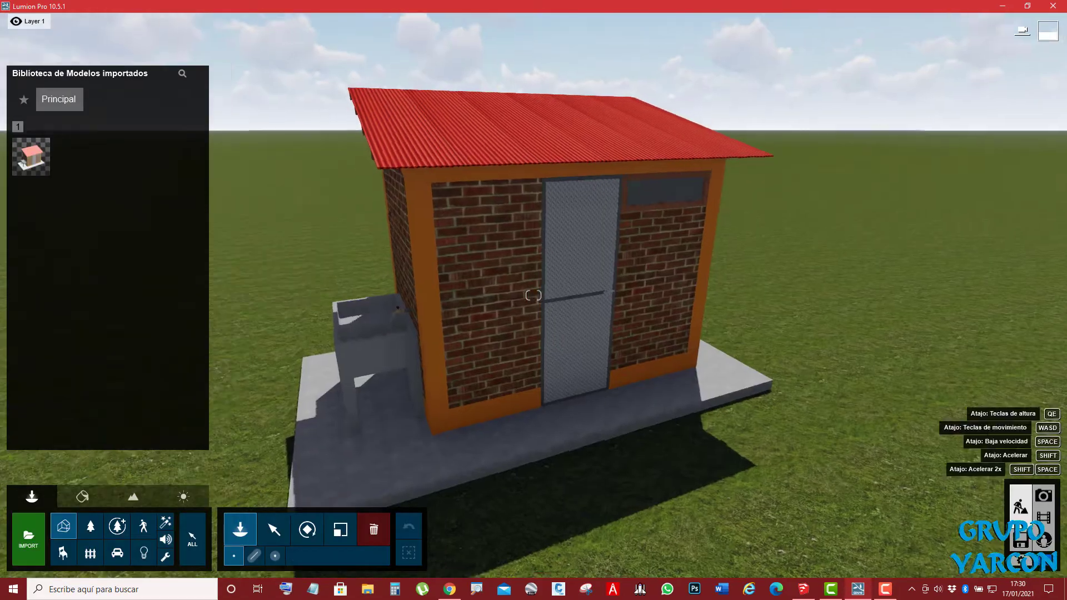
pyautogui.moveTo(524, 372); pyautogui.dragTo(524, 423, button='right')
pyautogui.scroll(2, 554, 329)
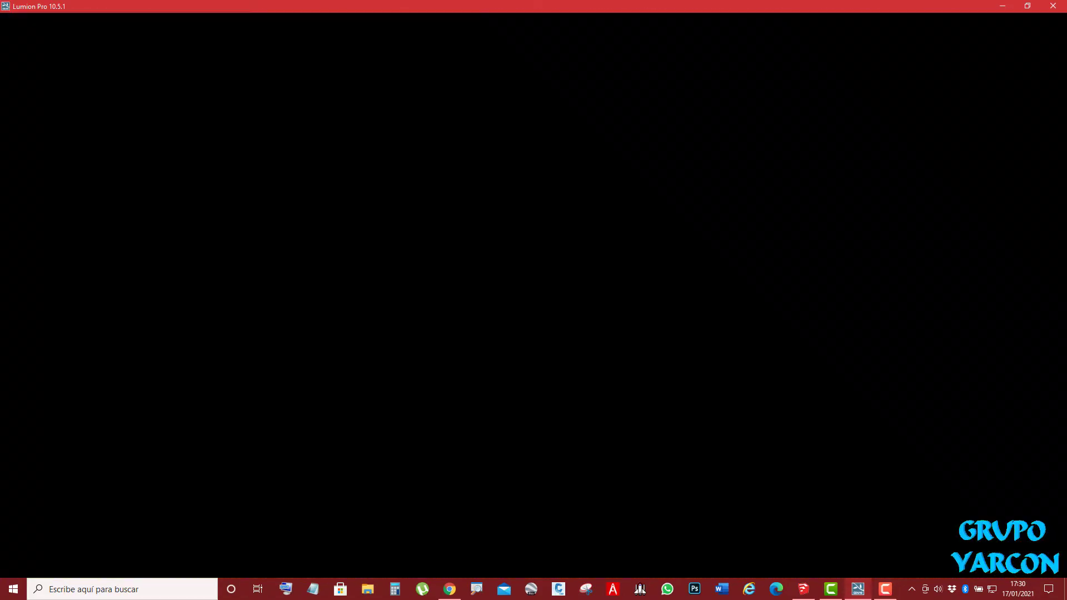
pyautogui.scroll(2, 555, 329)
pyautogui.scroll(2, 555, 329)
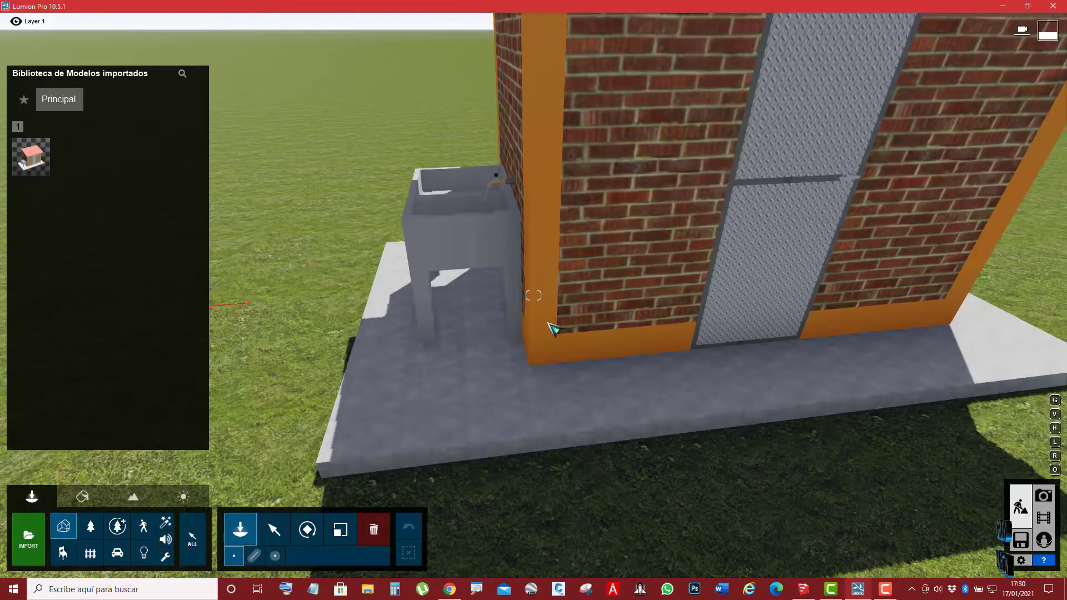
# Zoom in on the shed's wall and sink, then zoom back out to the whole house
pyautogui.scroll(-2, 551, 331)
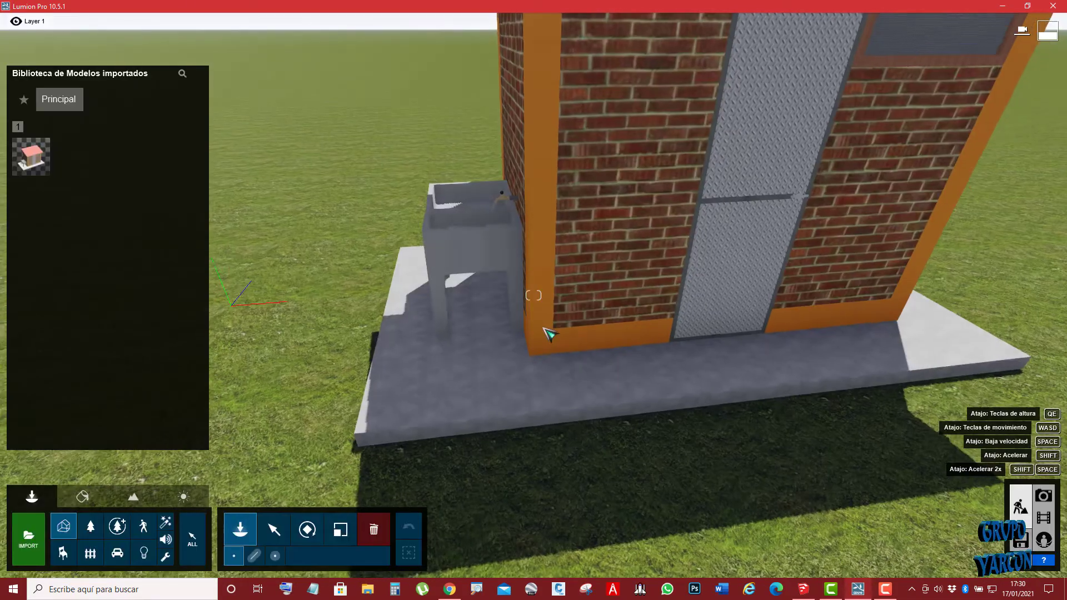
pyautogui.scroll(-2, 551, 332)
pyautogui.scroll(-2, 553, 330)
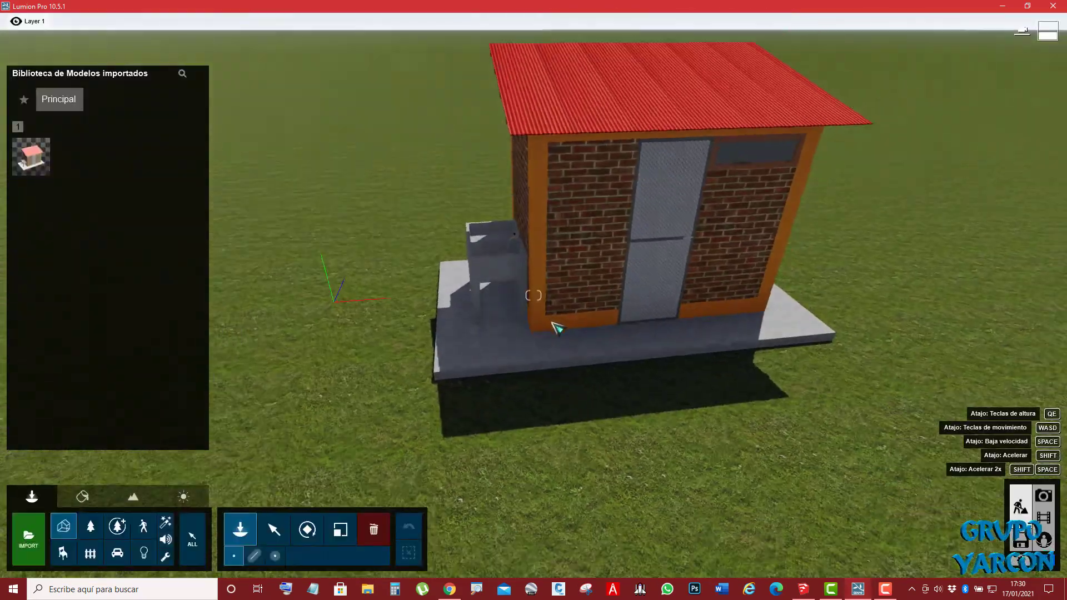
pyautogui.scroll(1, 571, 267)
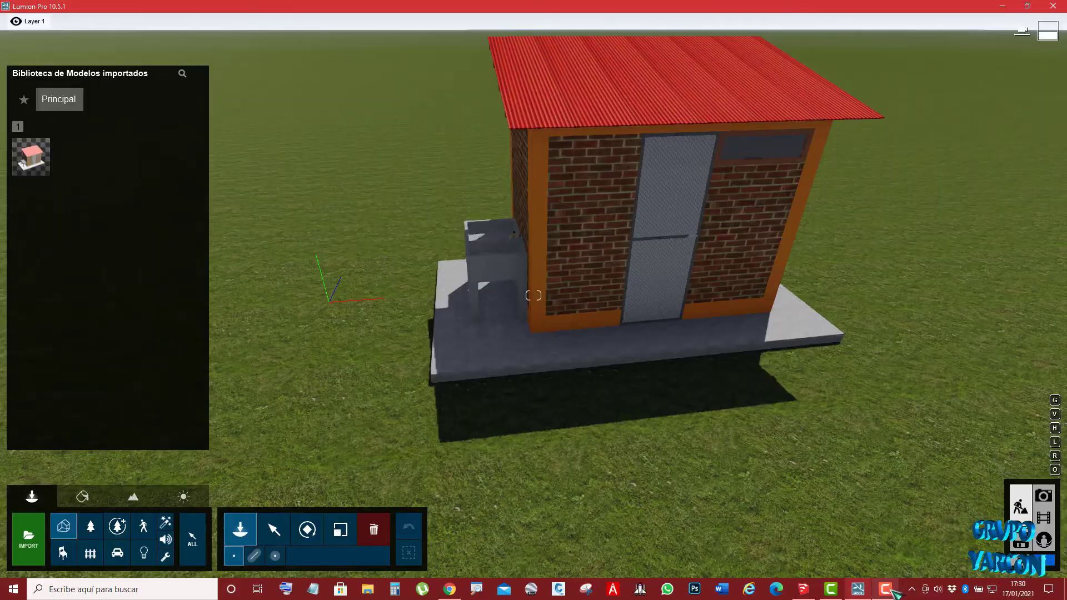
# Back in SketchUp, select the shed's orange column and view its material in Materials
pyautogui.click(808, 592)
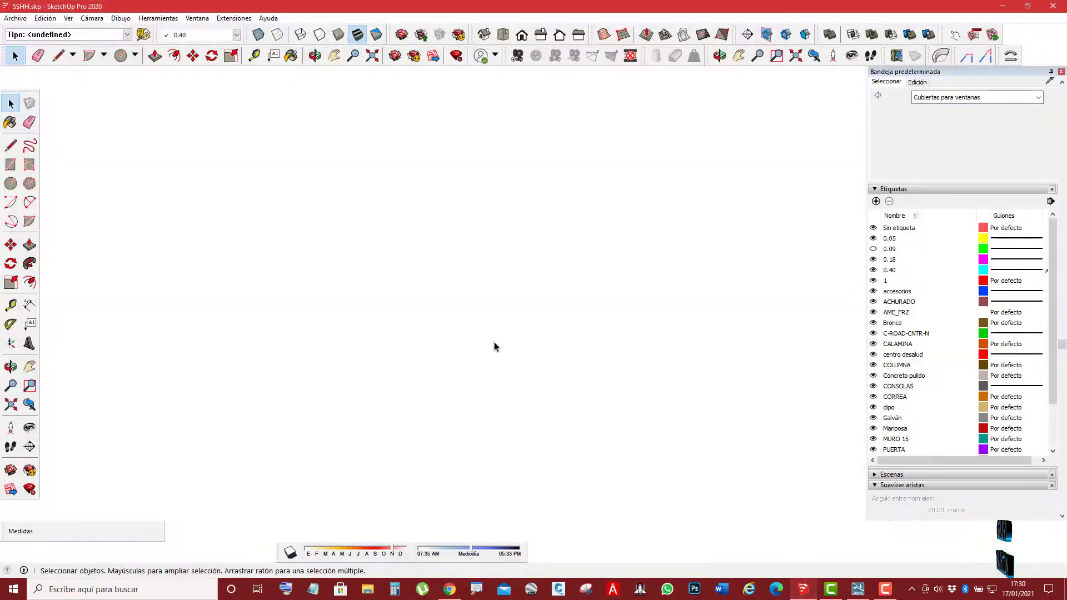
pyautogui.scroll(2, 334, 281)
pyautogui.scroll(2, 347, 270)
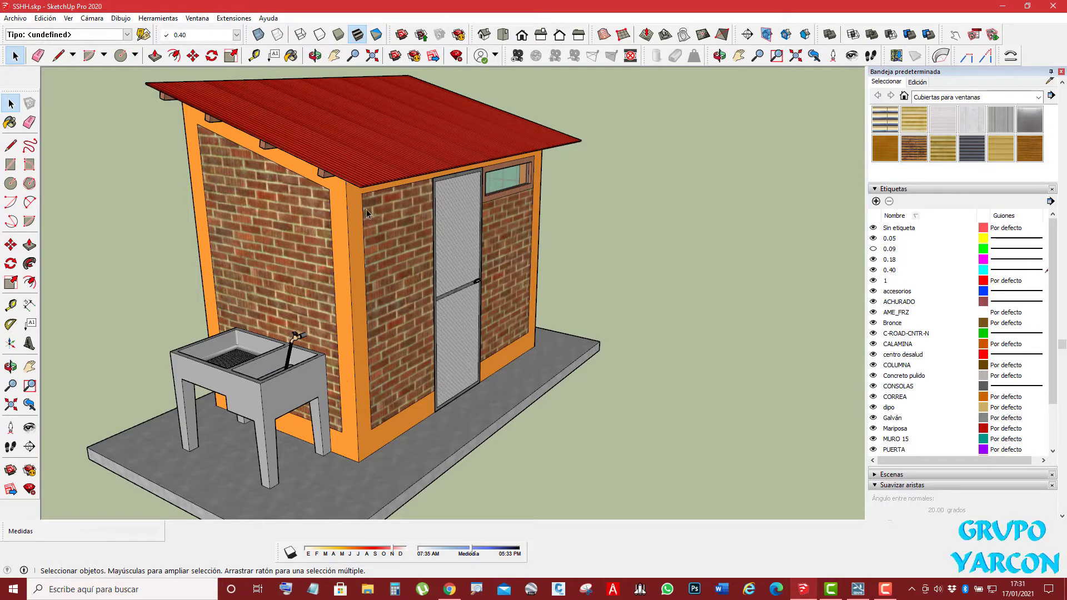
pyautogui.click(357, 257)
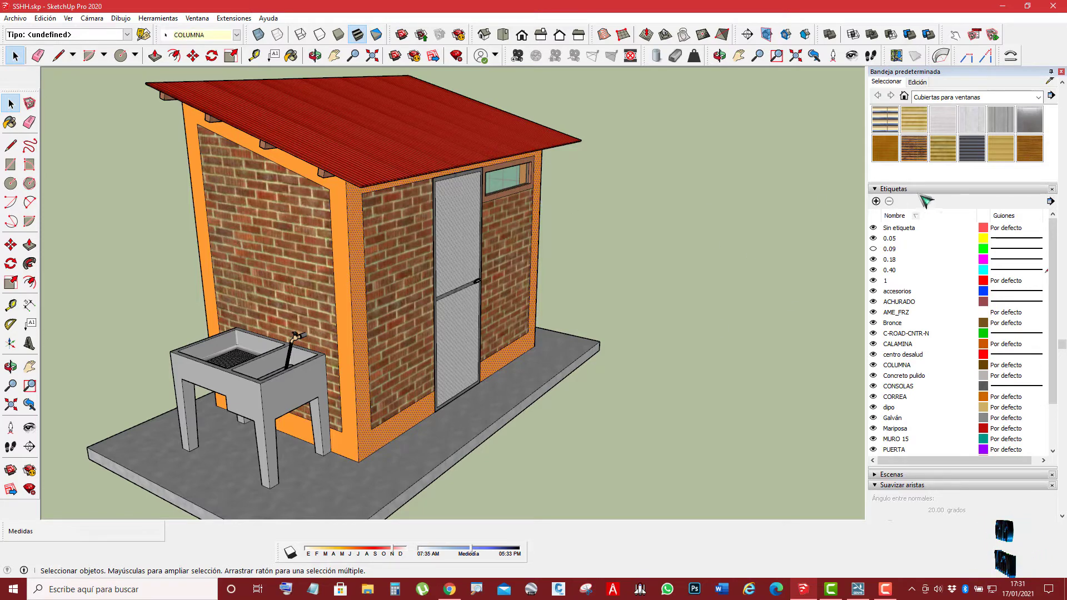
pyautogui.click(917, 81)
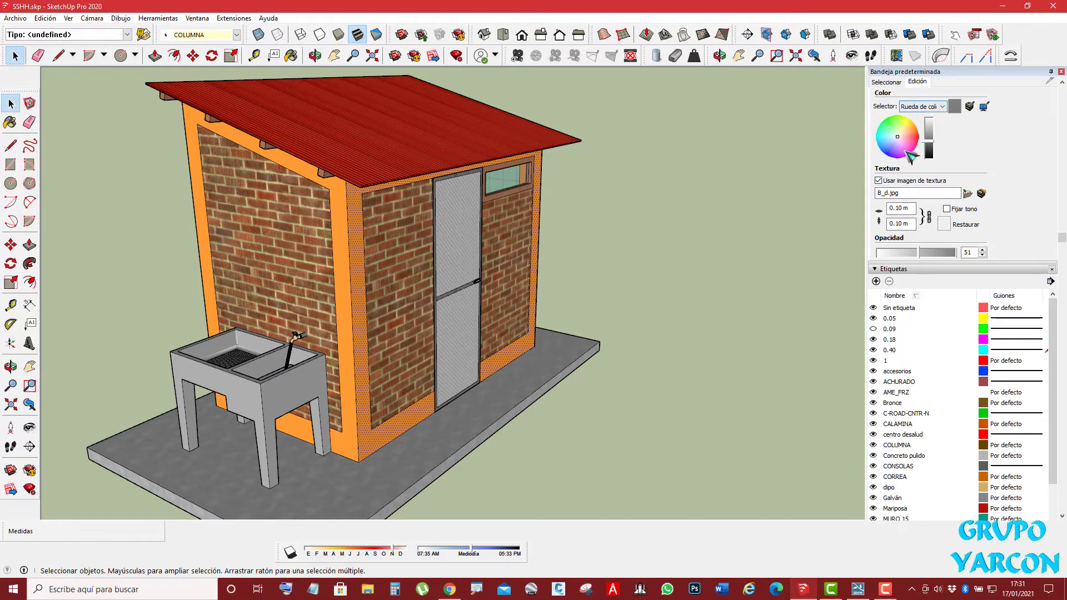
pyautogui.click(895, 85)
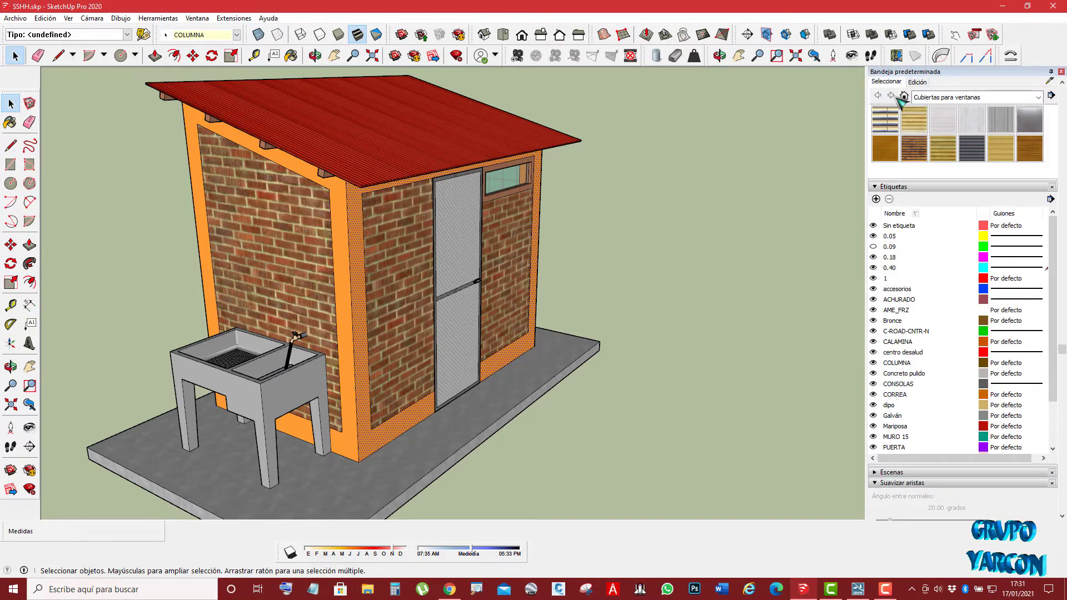
pyautogui.click(916, 83)
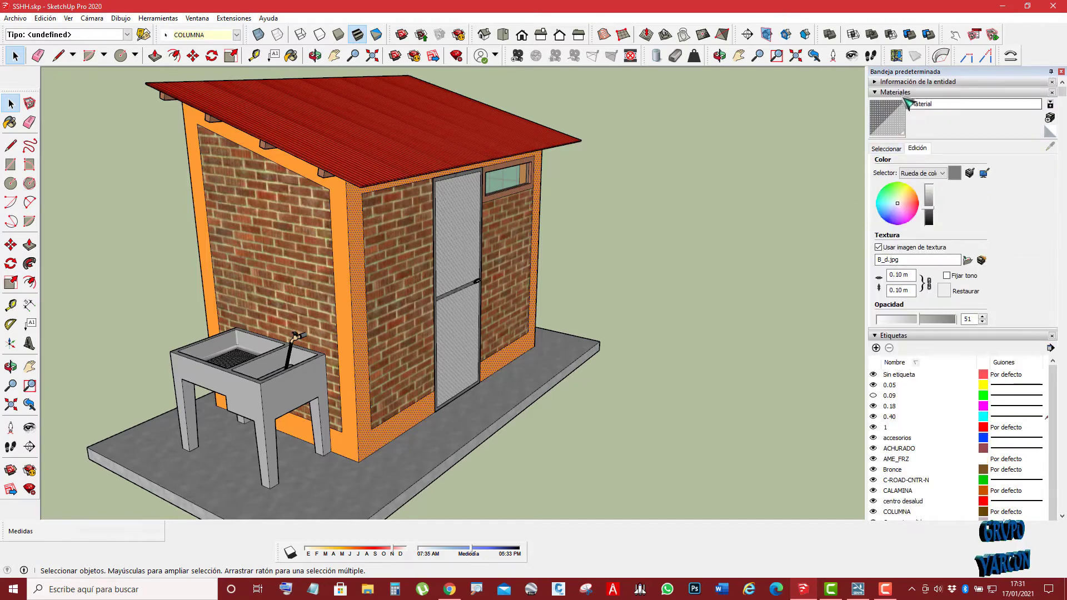
pyautogui.click(880, 92)
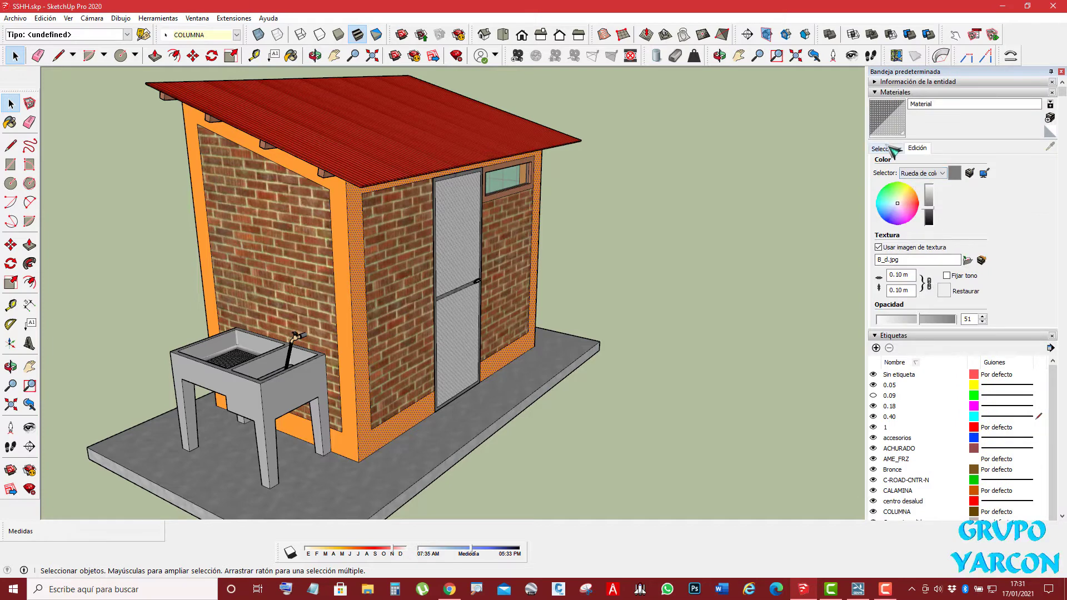
# Load the Colores material collection and pick a red swatch from it
pyautogui.click(890, 147)
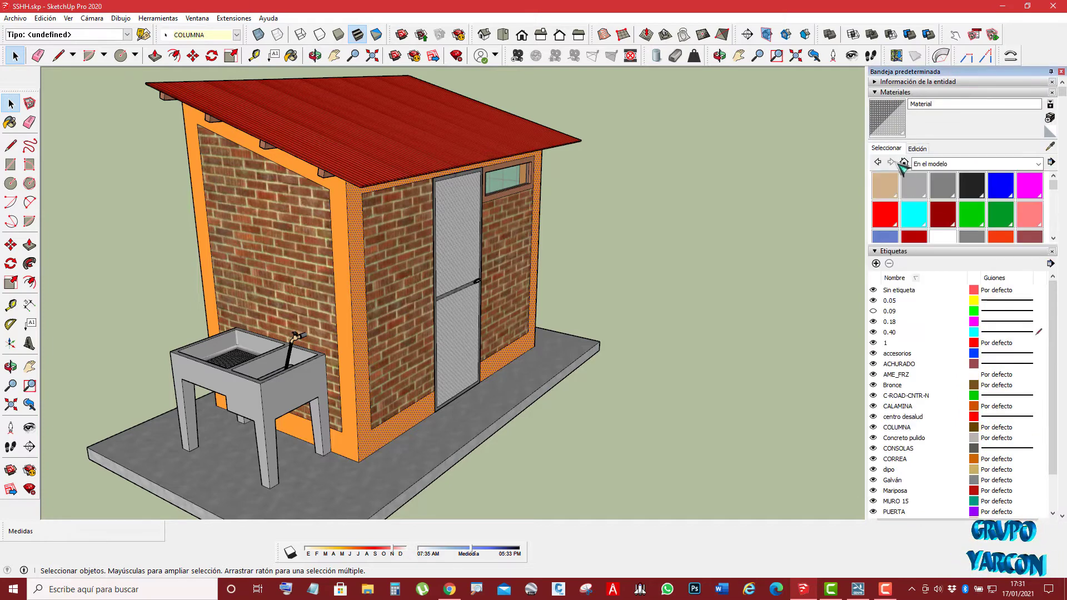
pyautogui.click(935, 163)
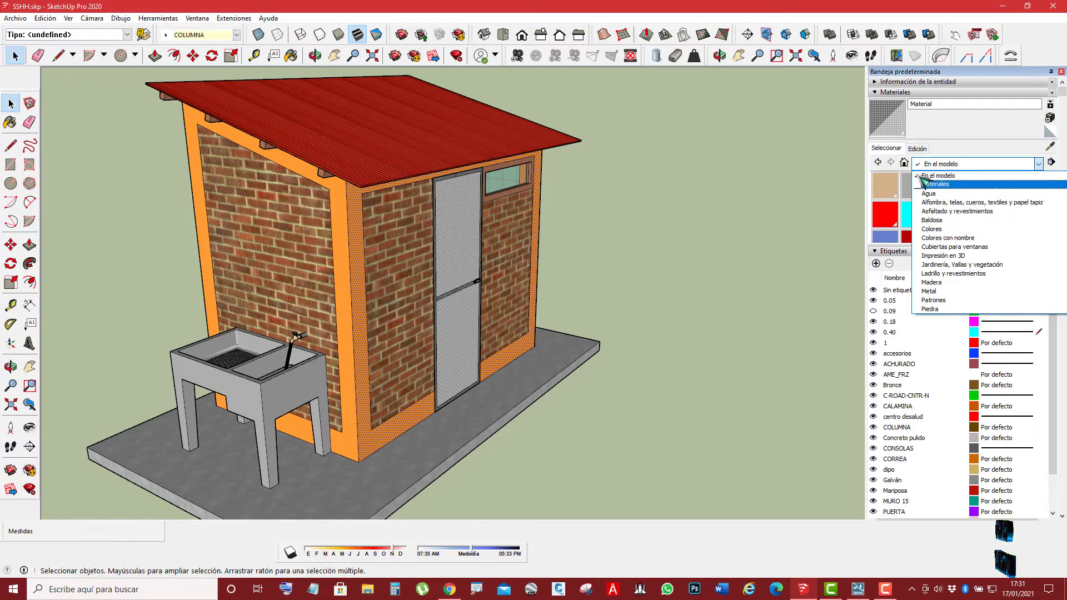
pyautogui.click(912, 166)
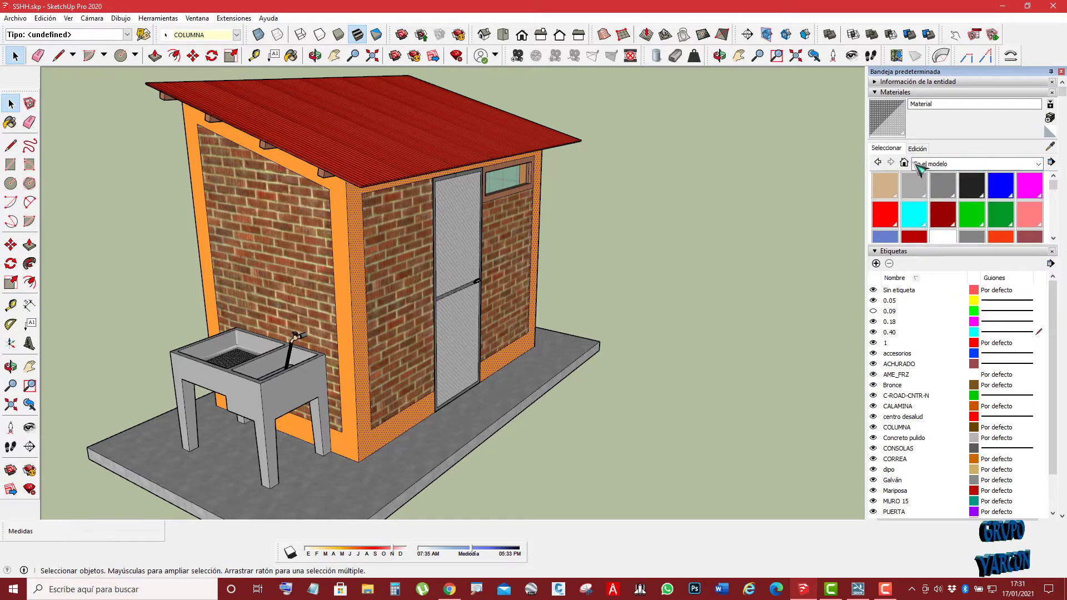
pyautogui.click(930, 164)
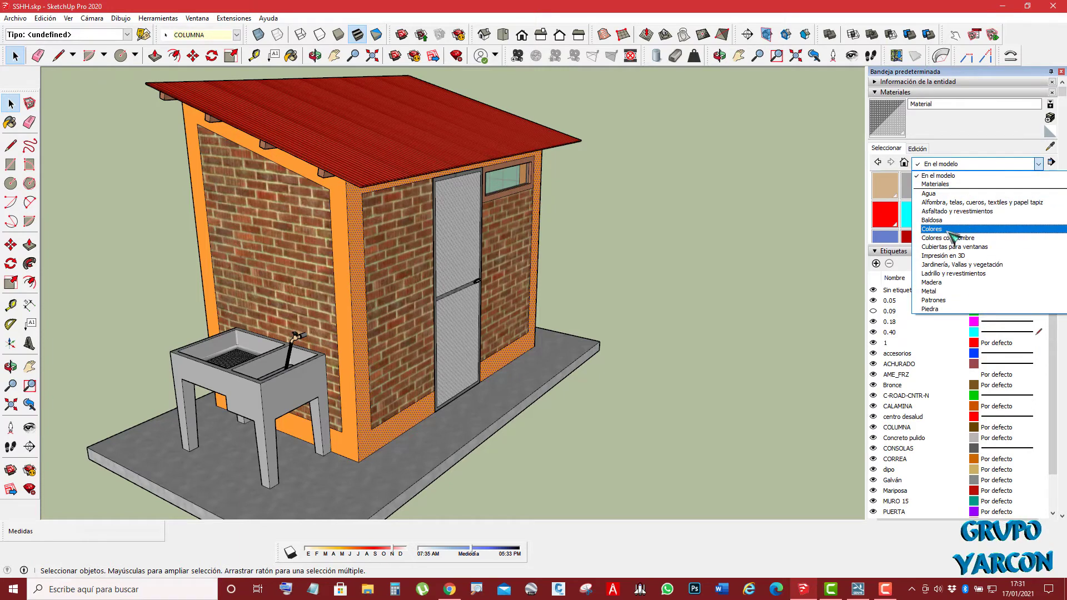
pyautogui.click(954, 239)
pyautogui.scroll(-2, 970, 217)
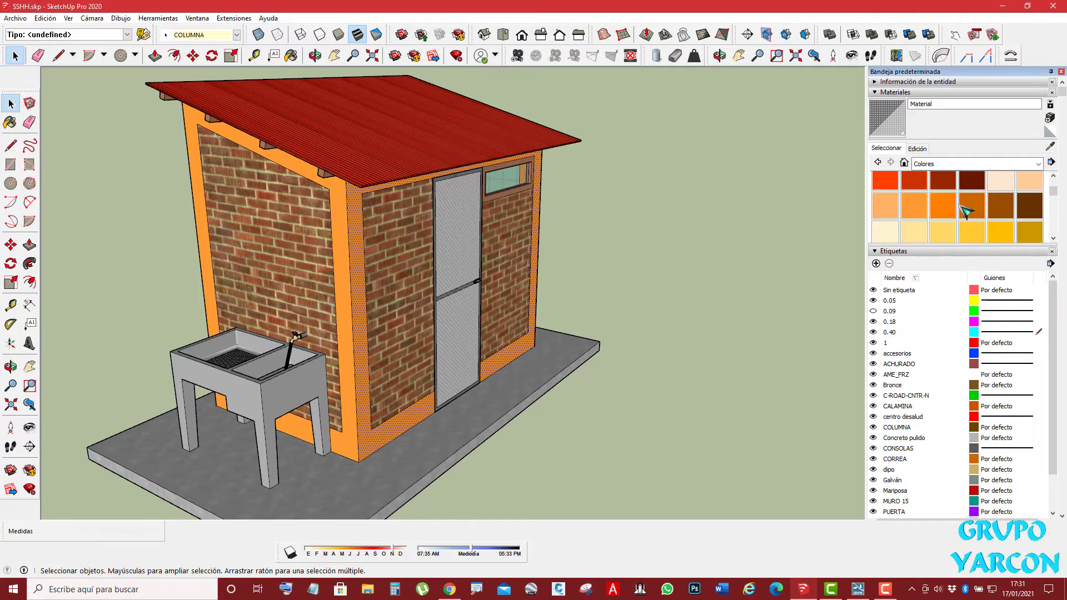
pyautogui.scroll(-2, 975, 228)
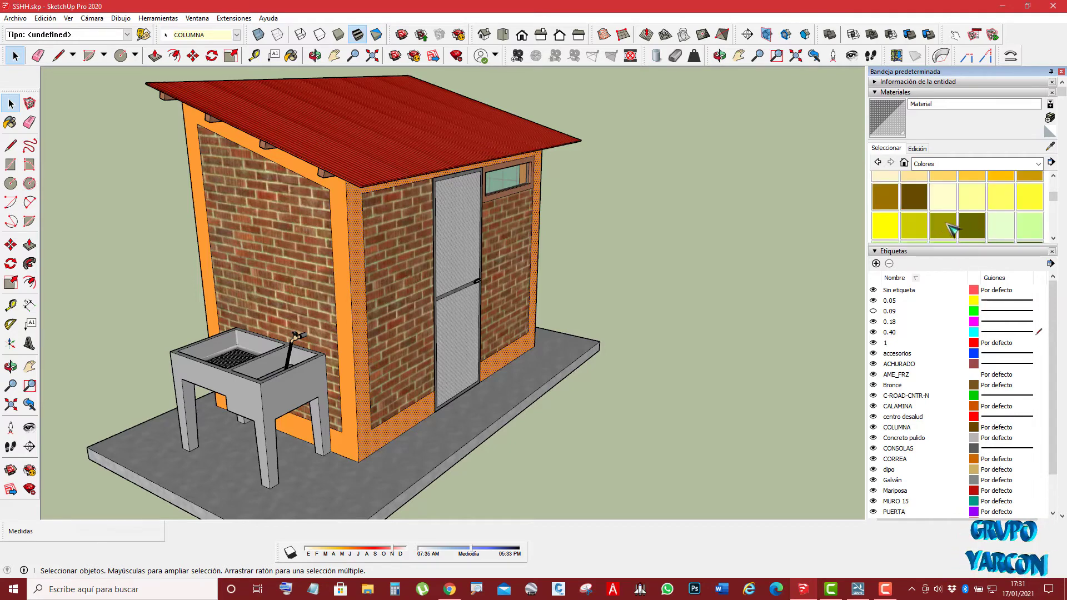
pyautogui.scroll(4, 990, 229)
pyautogui.scroll(-1, 1025, 213)
pyautogui.scroll(2, 1025, 213)
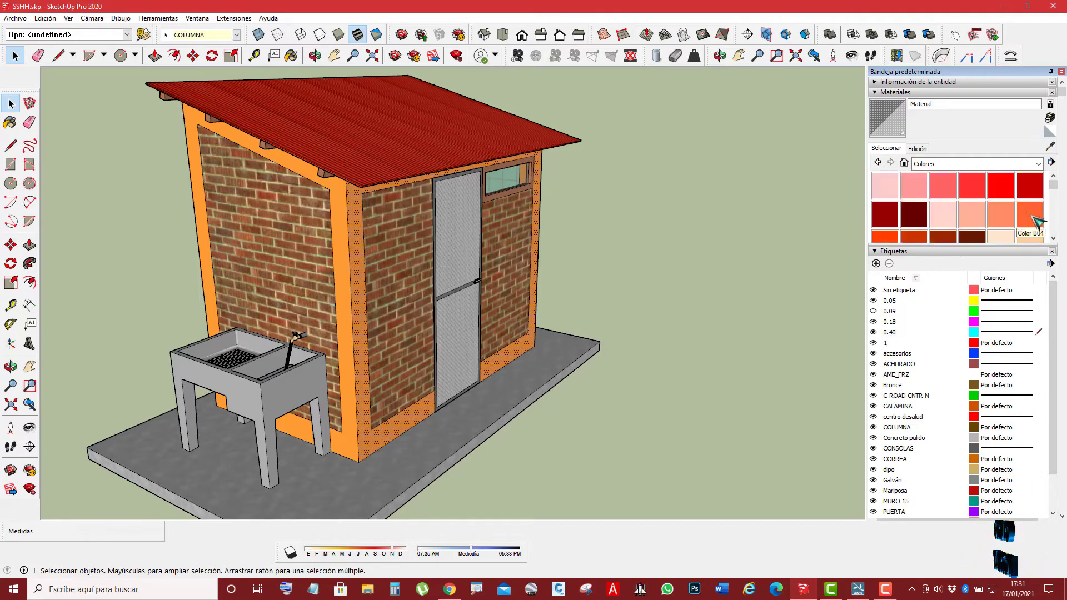
pyautogui.click(1028, 214)
# Paint the orange column frames on the front and right walls with red Color A04
pyautogui.click(980, 191)
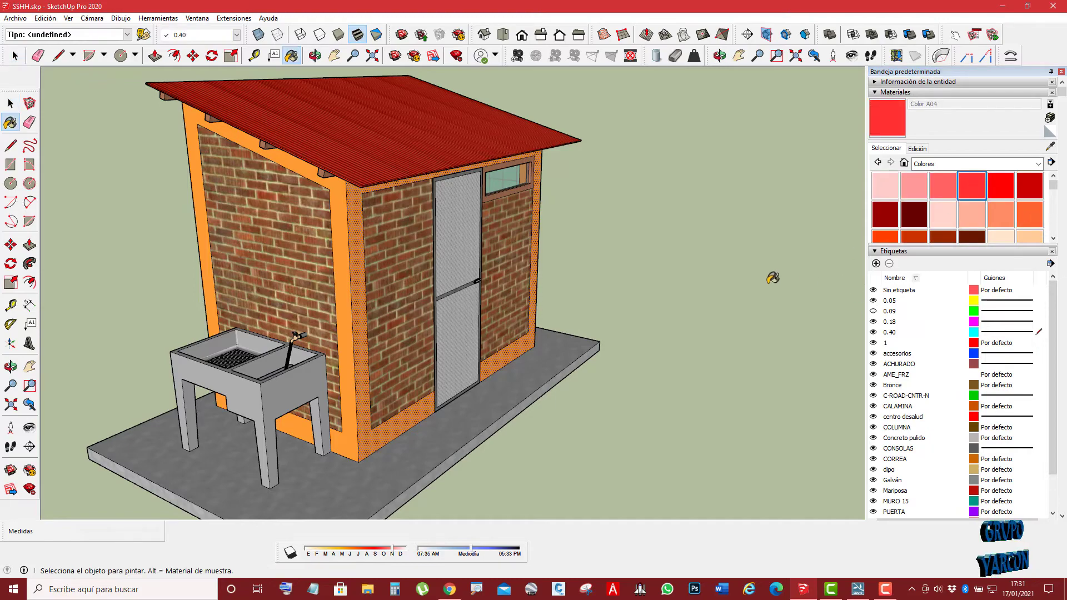
pyautogui.click(364, 256)
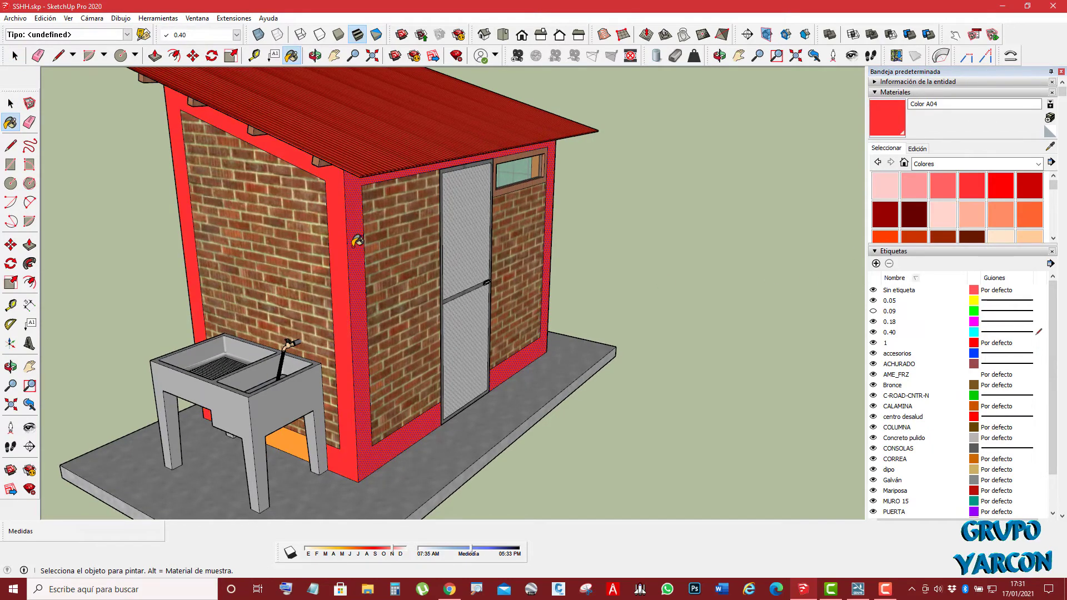
pyautogui.moveTo(345, 242)
pyautogui.mouseDown(button='middle')
pyautogui.moveTo(438, 289)
pyautogui.moveTo(663, 307)
pyautogui.moveTo(588, 183)
pyautogui.moveTo(637, 297)
pyautogui.moveTo(412, 384)
pyautogui.moveTo(484, 233)
pyautogui.mouseUp(button='middle')
pyautogui.click(588, 143)
# Save the repainted SSHH model with Archivo > Guardar
pyautogui.scroll(2, 413, 384)
pyautogui.scroll(-2, 412, 384)
pyautogui.scroll(3, 412, 384)
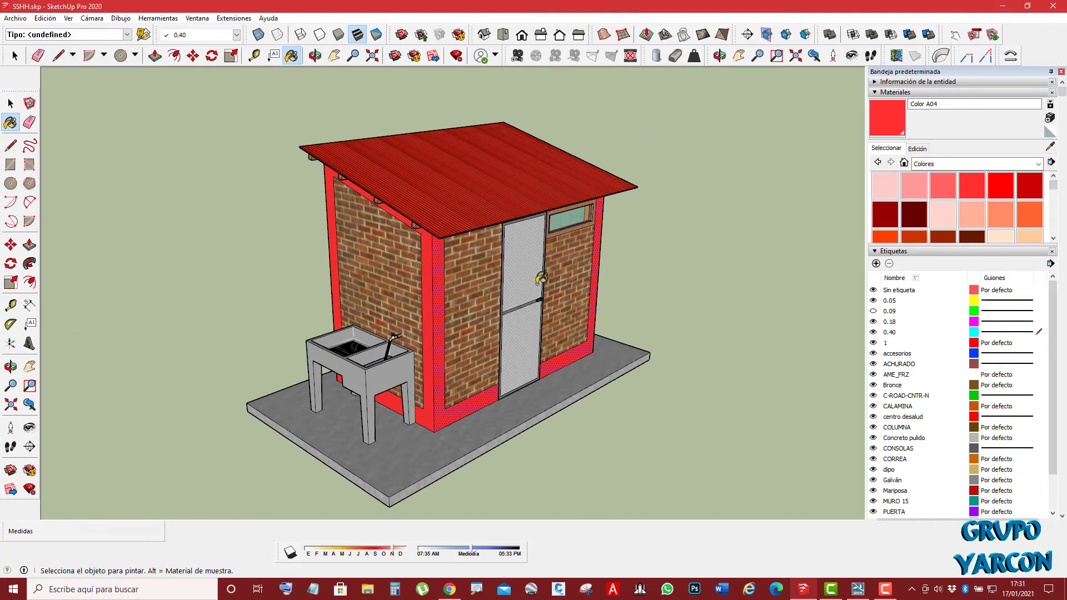
pyautogui.click(16, 18)
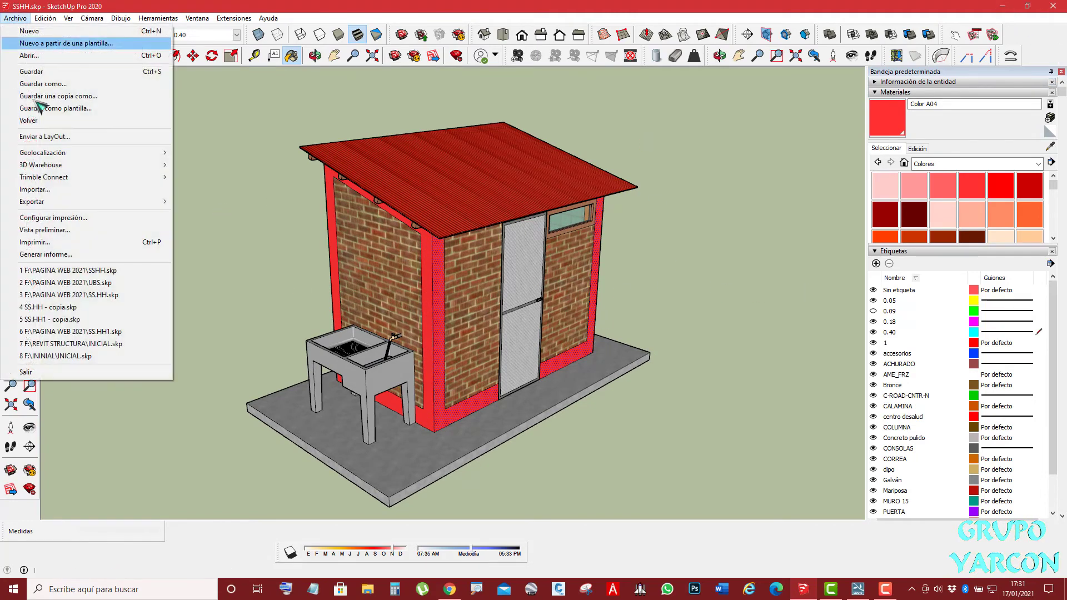
pyautogui.click(33, 71)
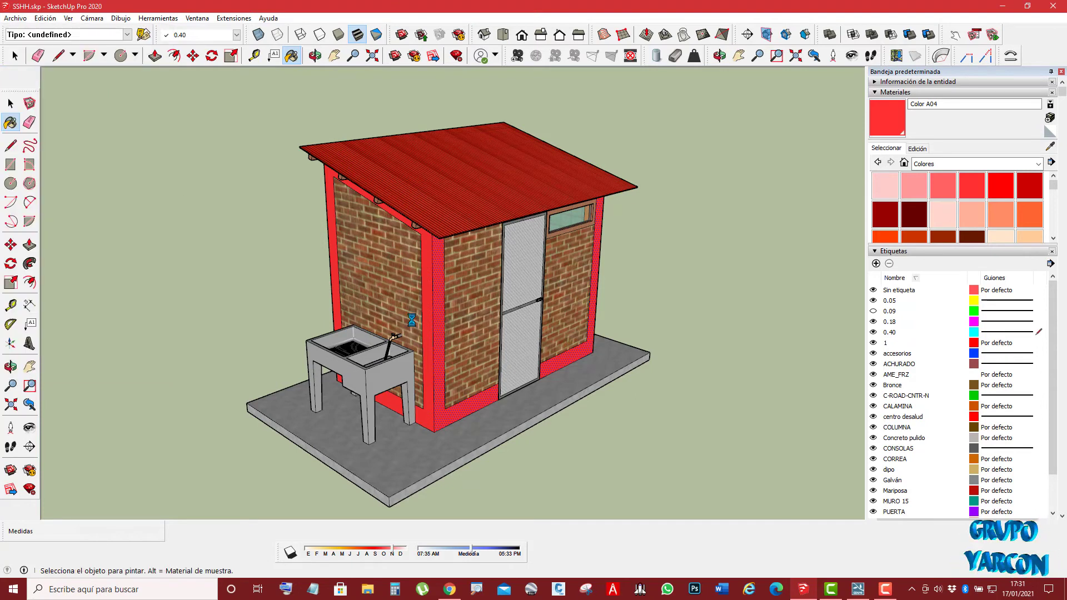
# Back in Lumion, pull the camera back and select the imported SSHH shed model
pyautogui.hotkey('alt', 'Tab')
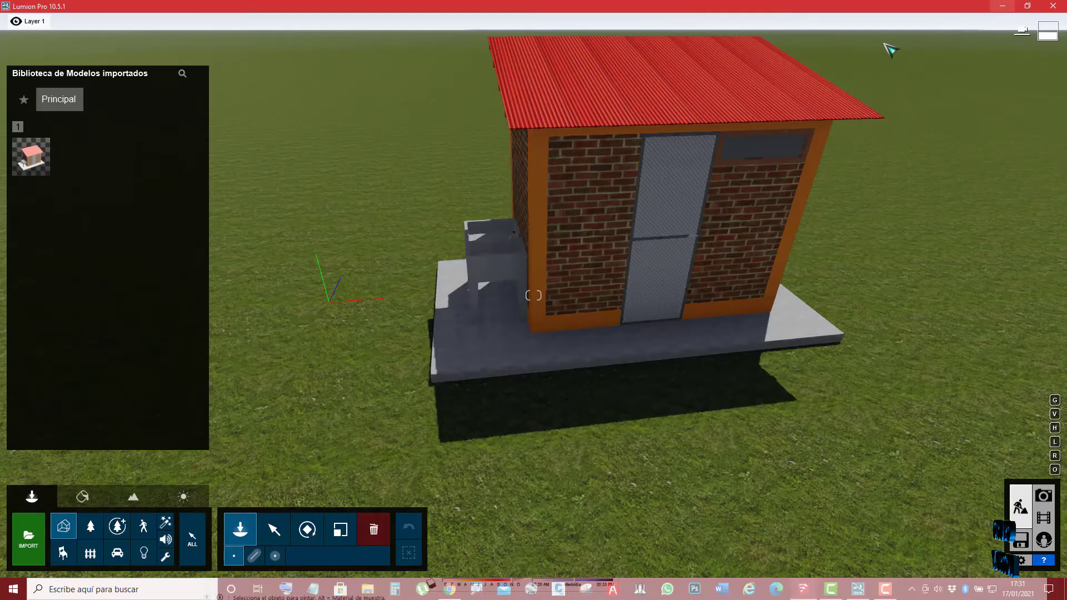
pyautogui.scroll(-3, 630, 330)
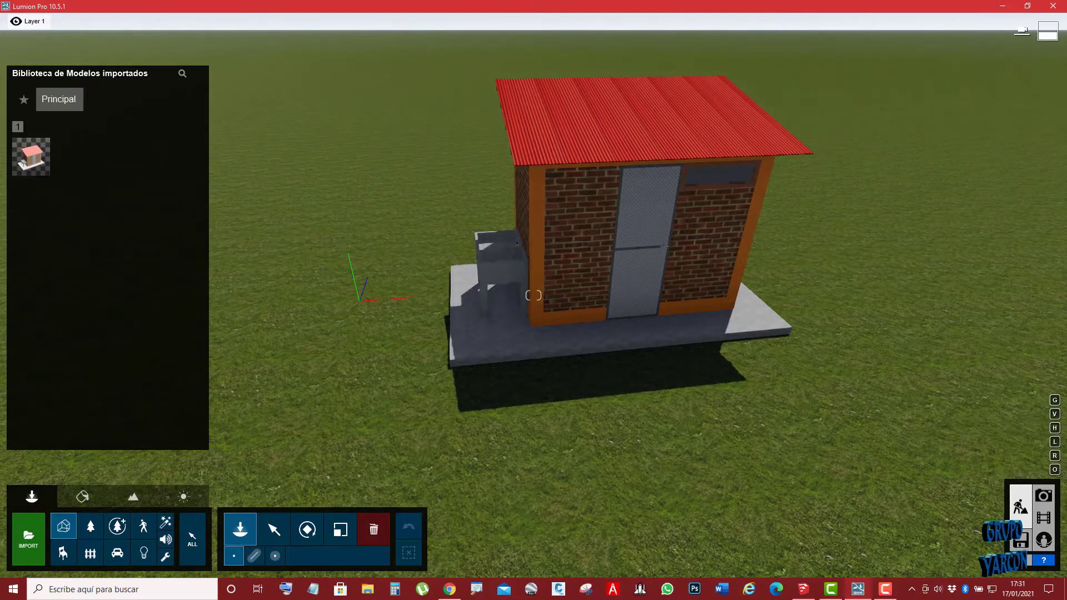
pyautogui.moveTo(631, 331); pyautogui.dragTo(631, 289, button='right')
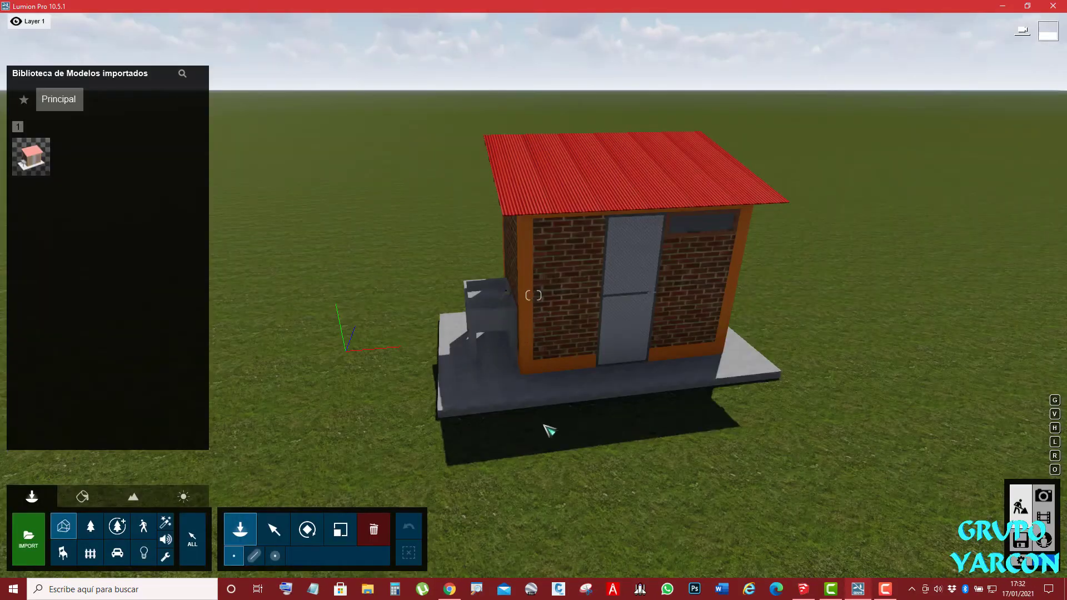
pyautogui.click(274, 530)
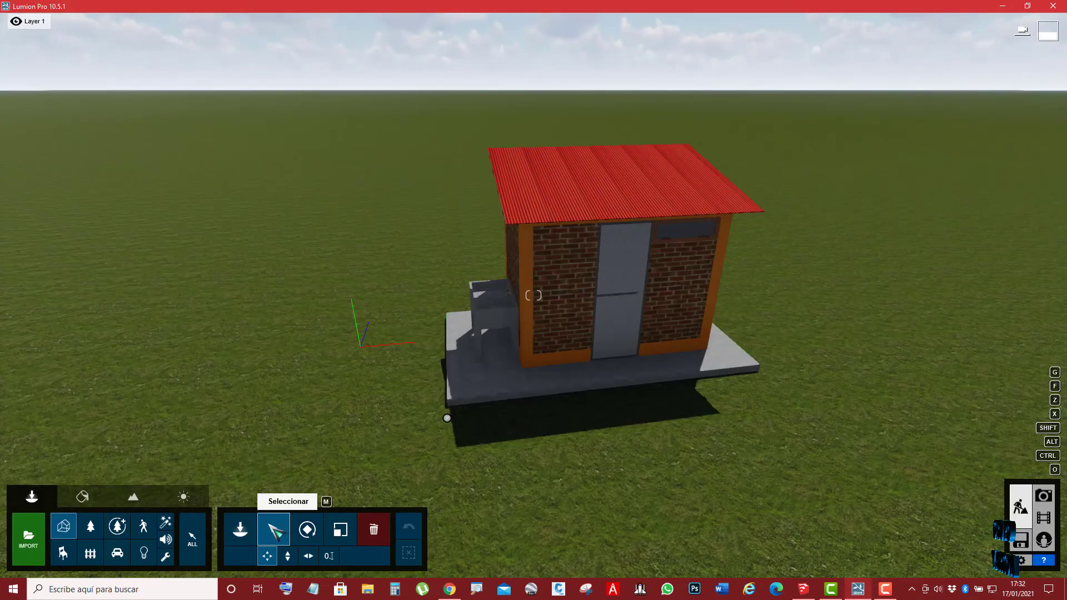
pyautogui.click(448, 421)
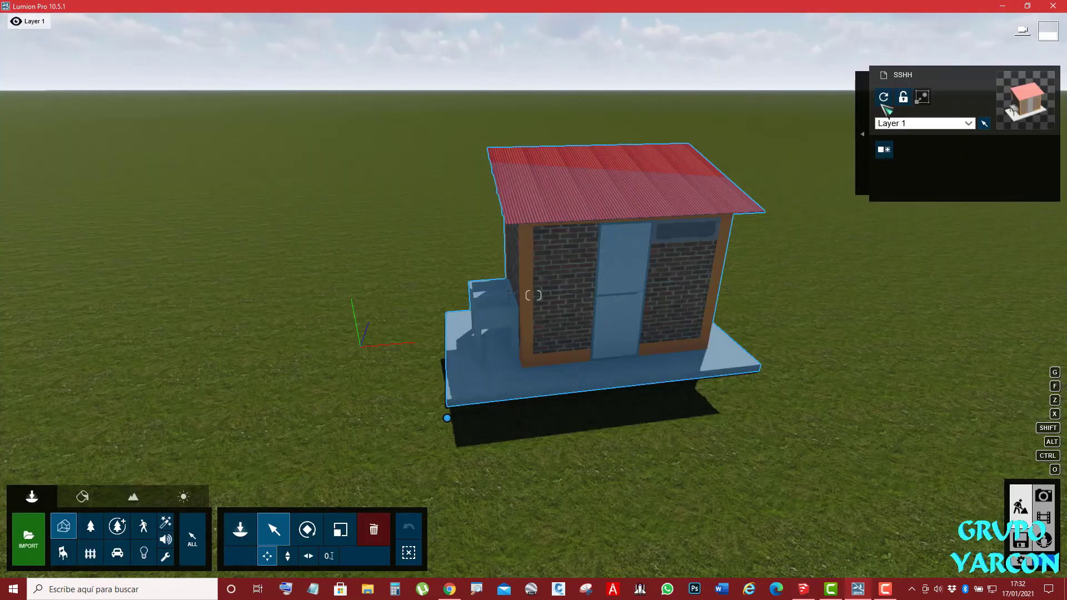
pyautogui.press('ctrl')
pyautogui.press('alt')
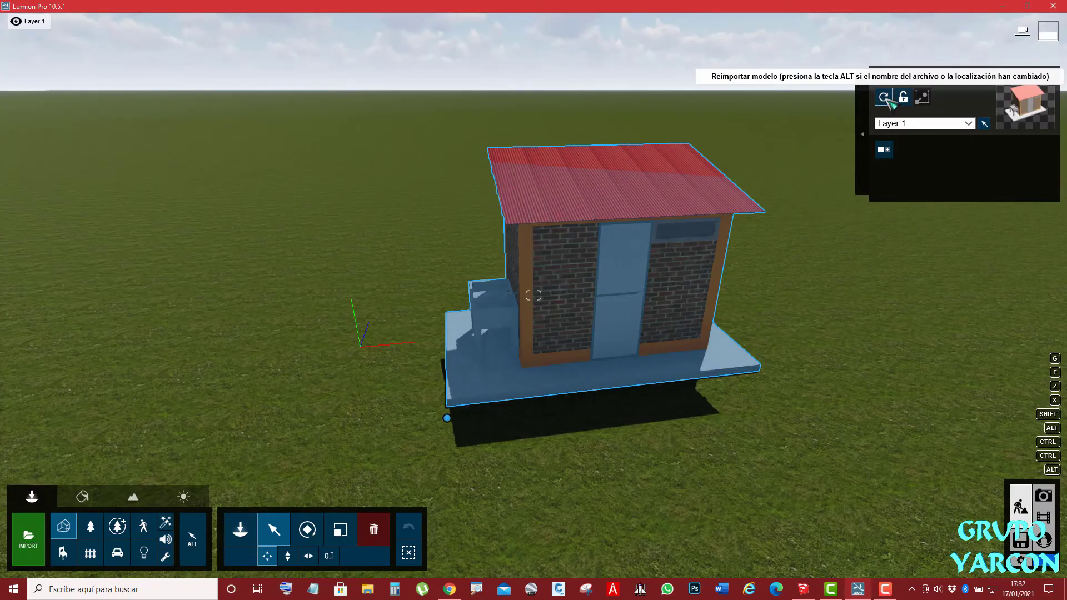
# Reimport the SSHH shed so its frames show red, then switch to the Material editor
pyautogui.click(885, 99)
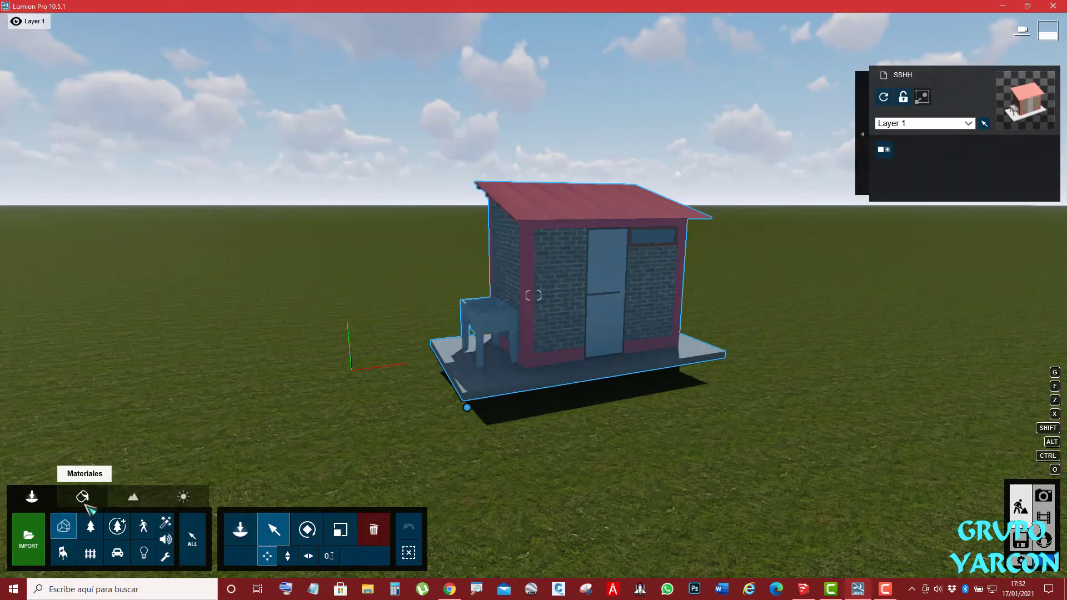
pyautogui.click(84, 503)
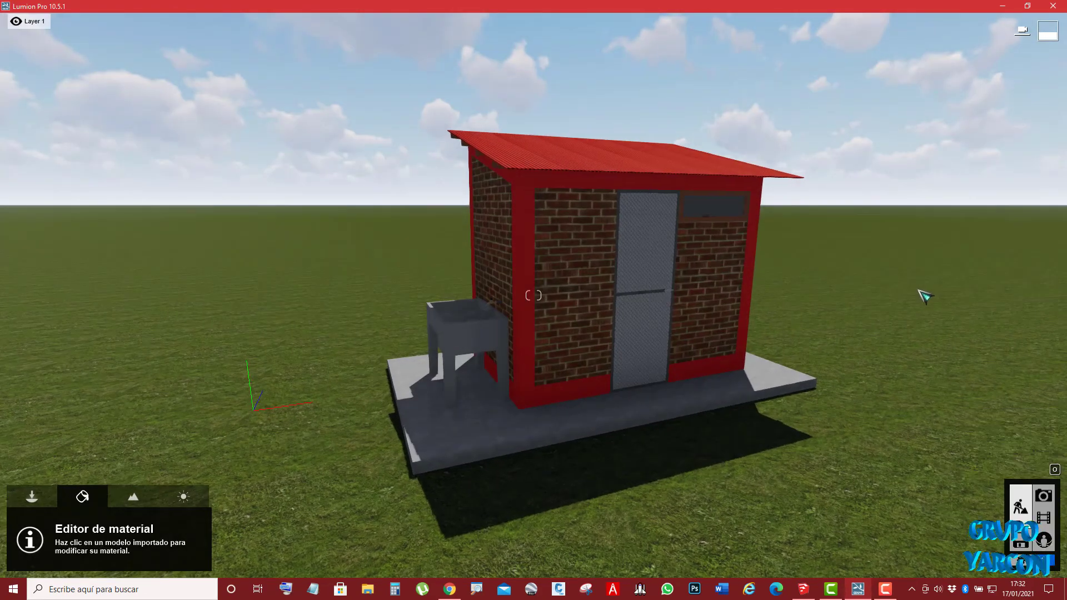
pyautogui.scroll(-3, 830, 340)
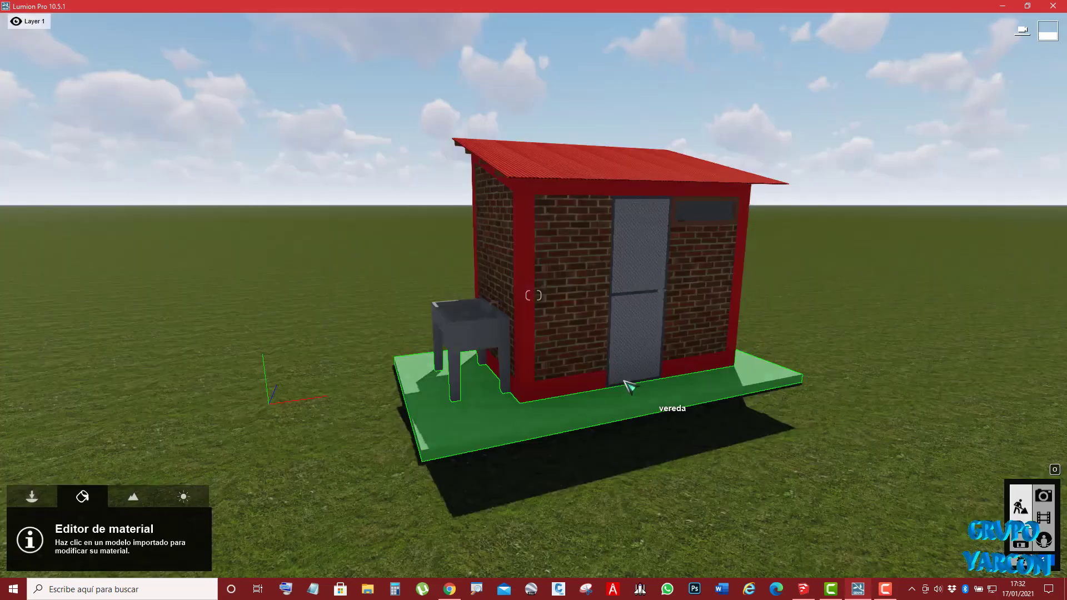
pyautogui.moveTo(539, 300); pyautogui.dragTo(535, 312, button='right')
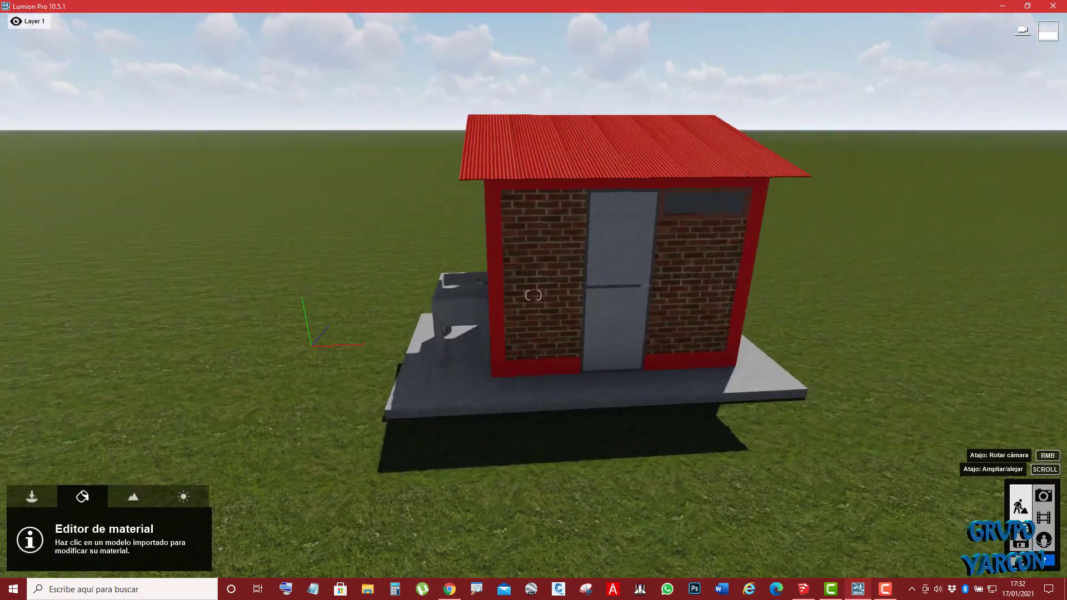
pyautogui.moveTo(745, 392); pyautogui.dragTo(753, 389, button='right')
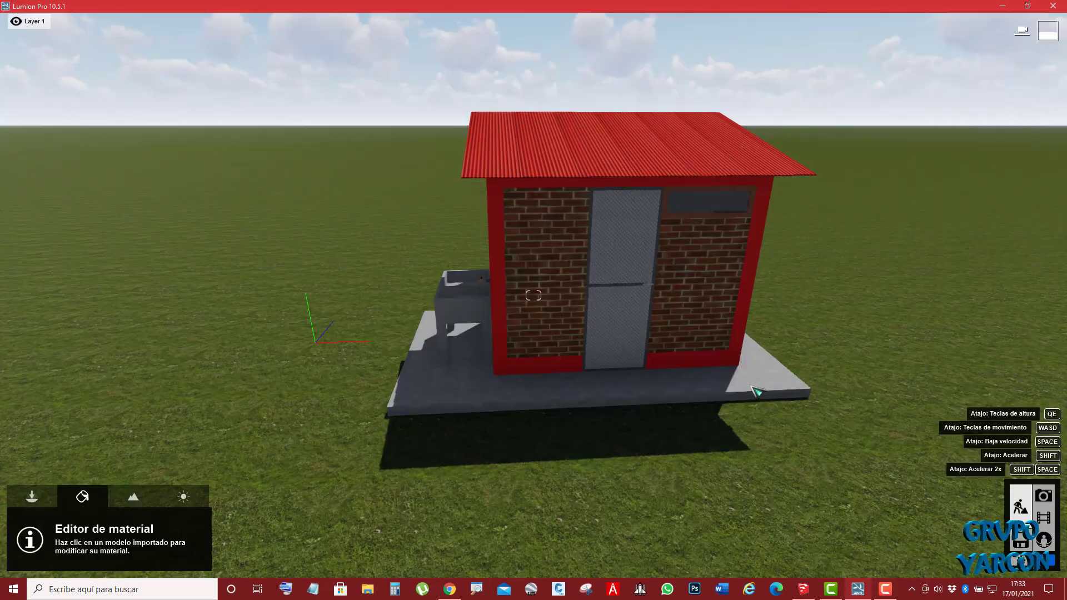